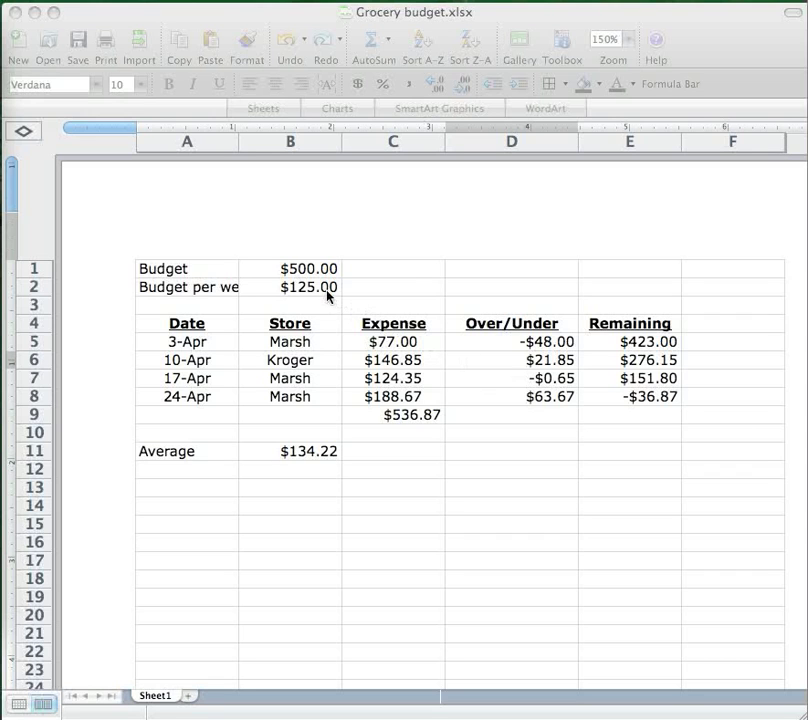
double_click(490, 352)
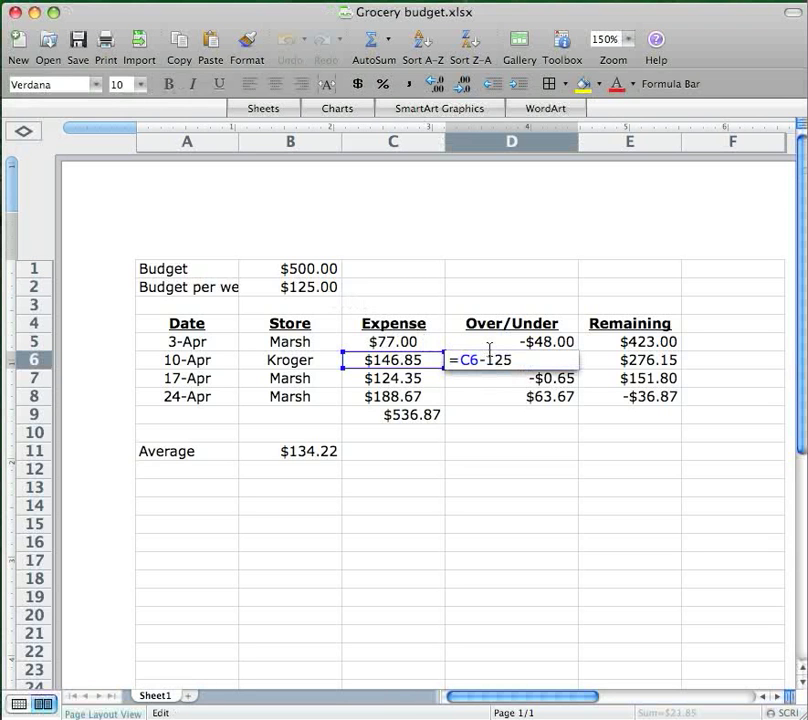
double_click(490, 340)
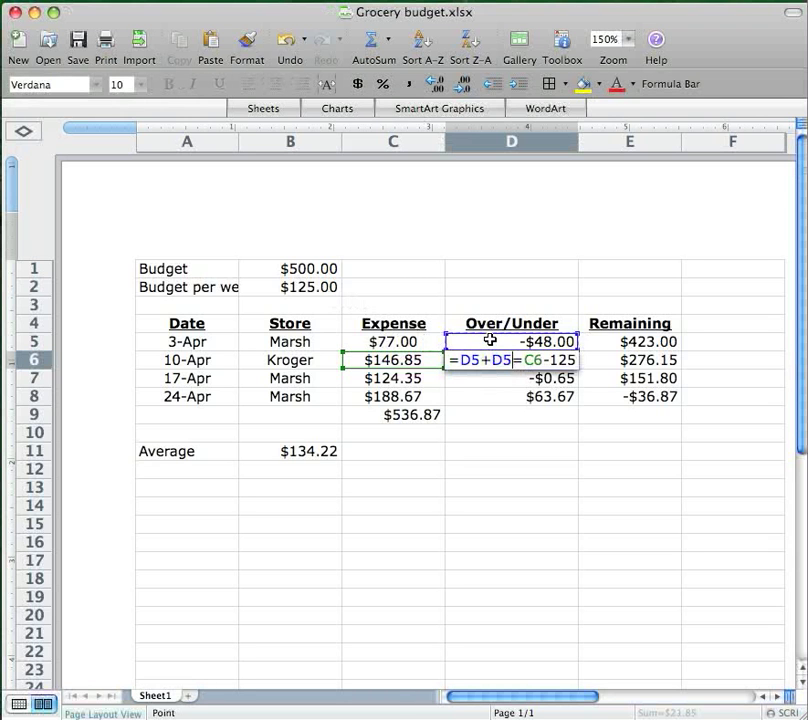
key(Escape)
- Examine the Over/Under formulas in cells D5 through D8 one by one, leaving each cell unedited
double_click(490, 340)
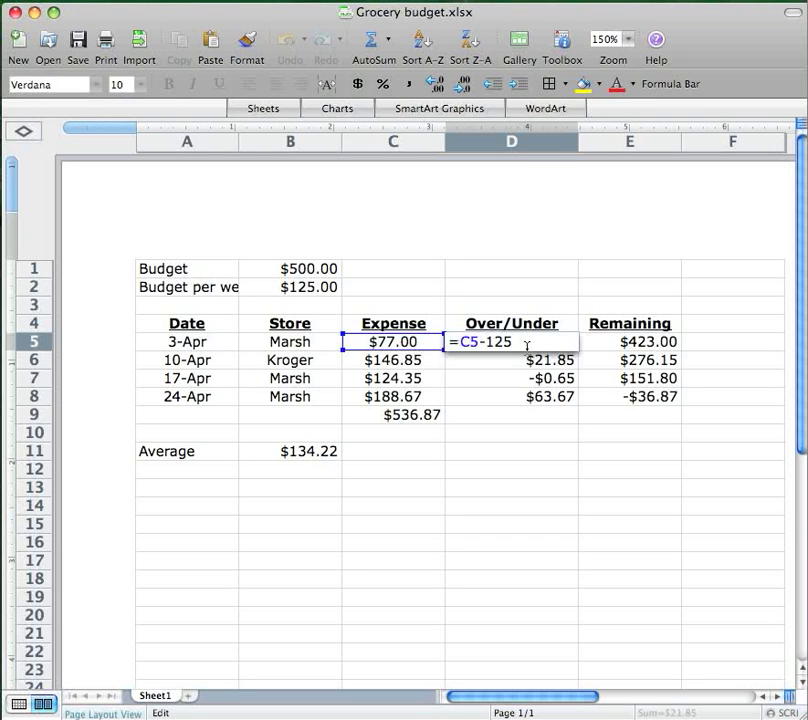
key(Return)
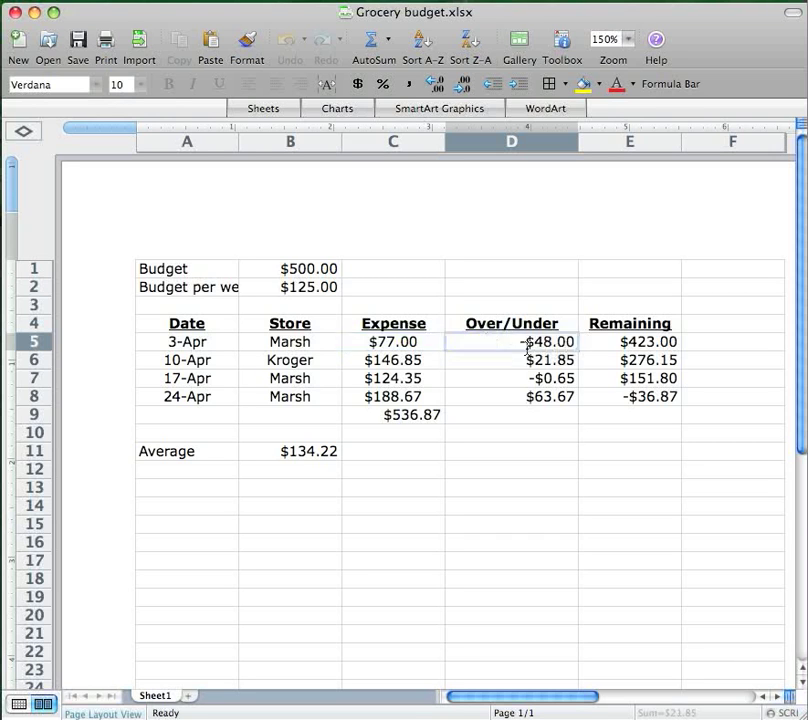
click(527, 343)
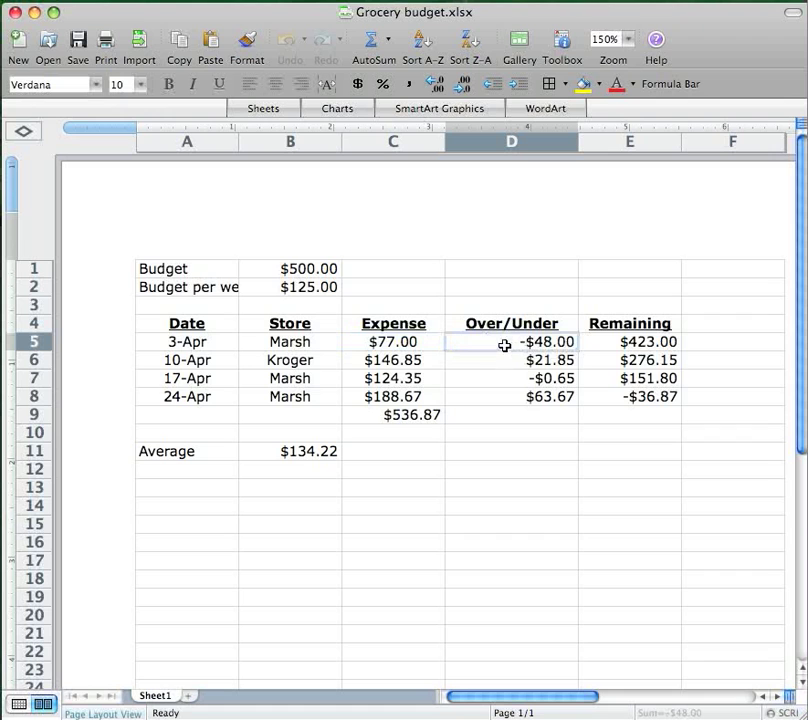
double_click(505, 345)
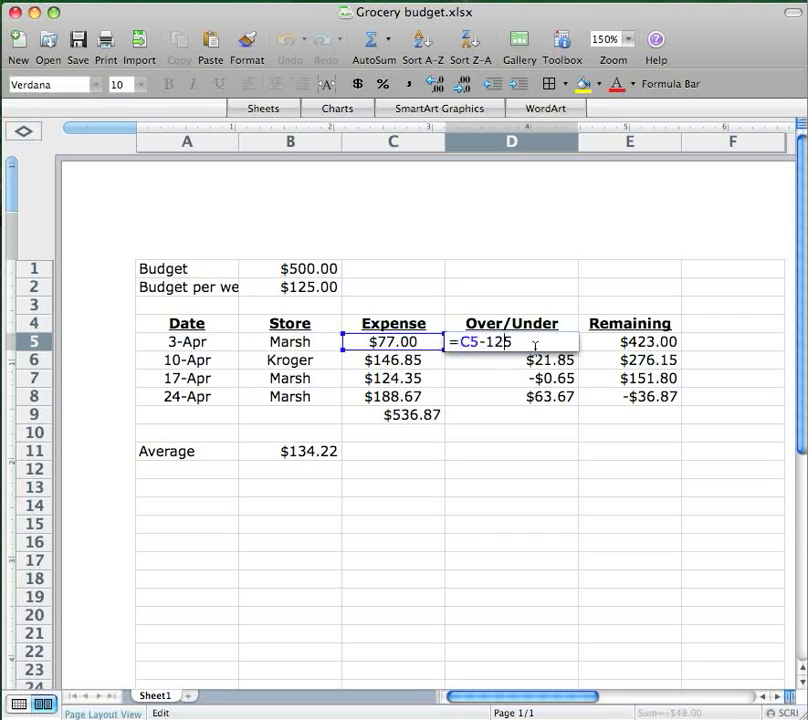
key(Escape)
double_click(535, 359)
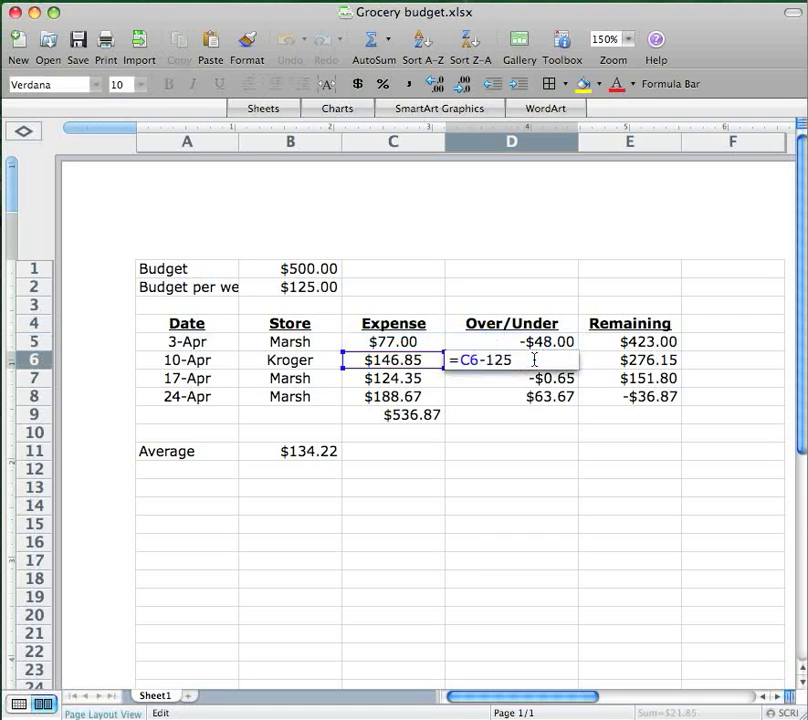
key(Escape)
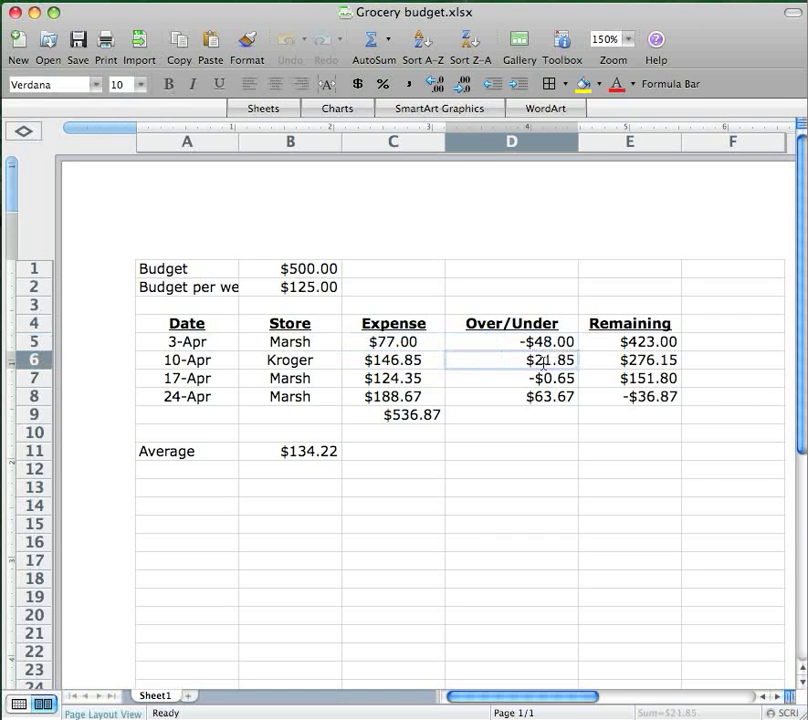
double_click(538, 378)
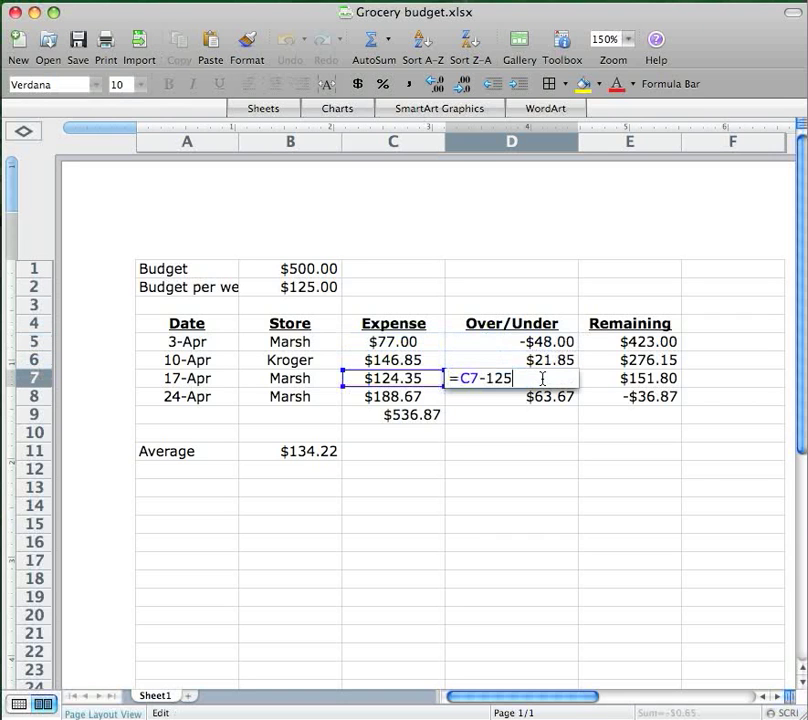
key(Escape)
double_click(539, 396)
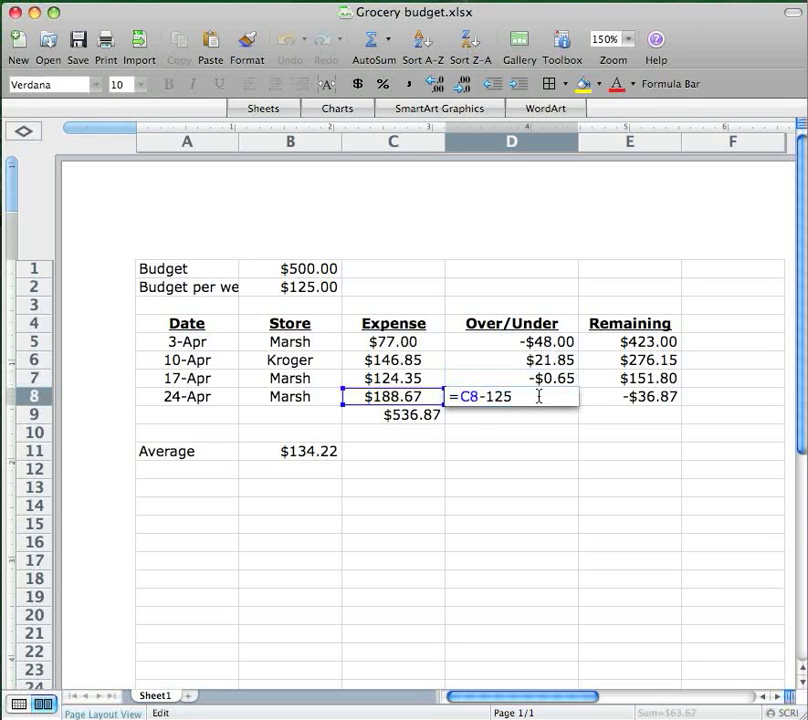
key(Escape)
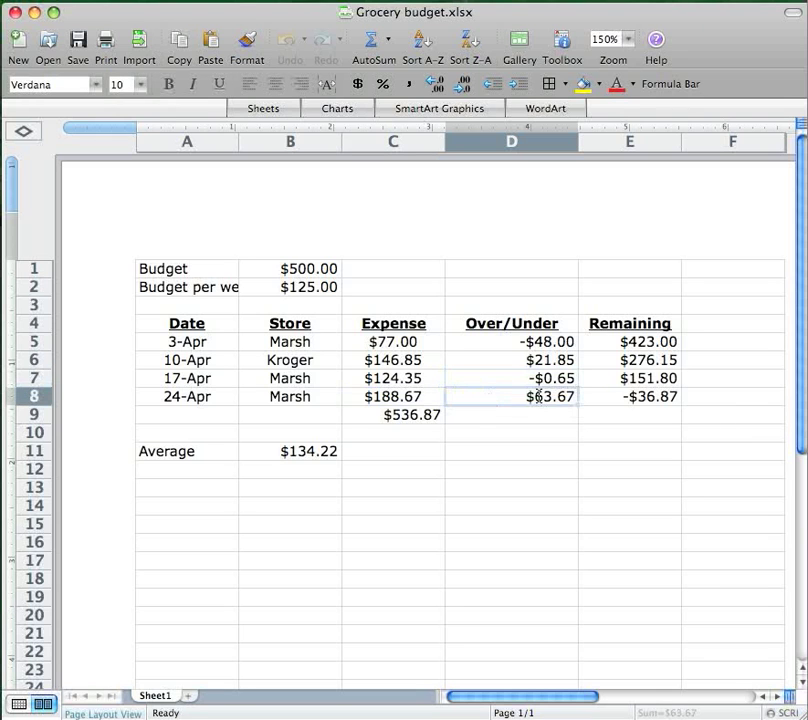
- Replace the fixed number in the D5 Over/Under formula with the weekly budget cell, giving =C5-B2
click(529, 340)
double_click(529, 341)
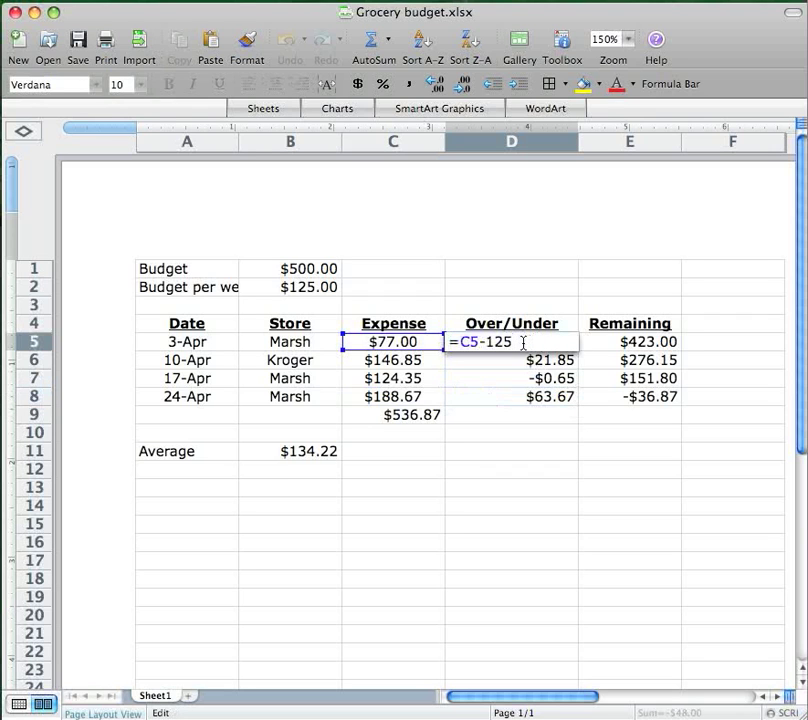
key(BackSpace)
key(BackSpace)
key(BackSpace)
text(B2)
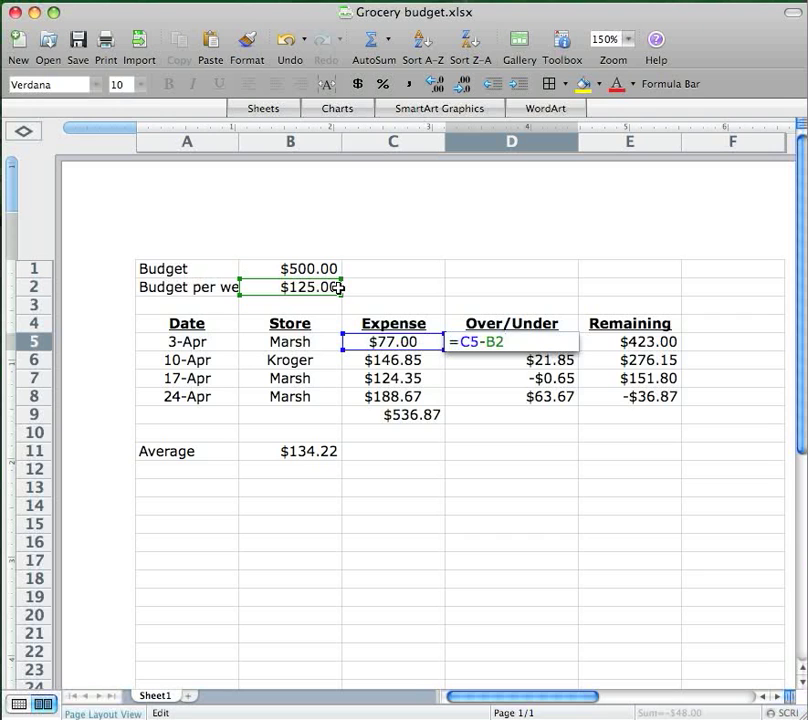
key(Return)
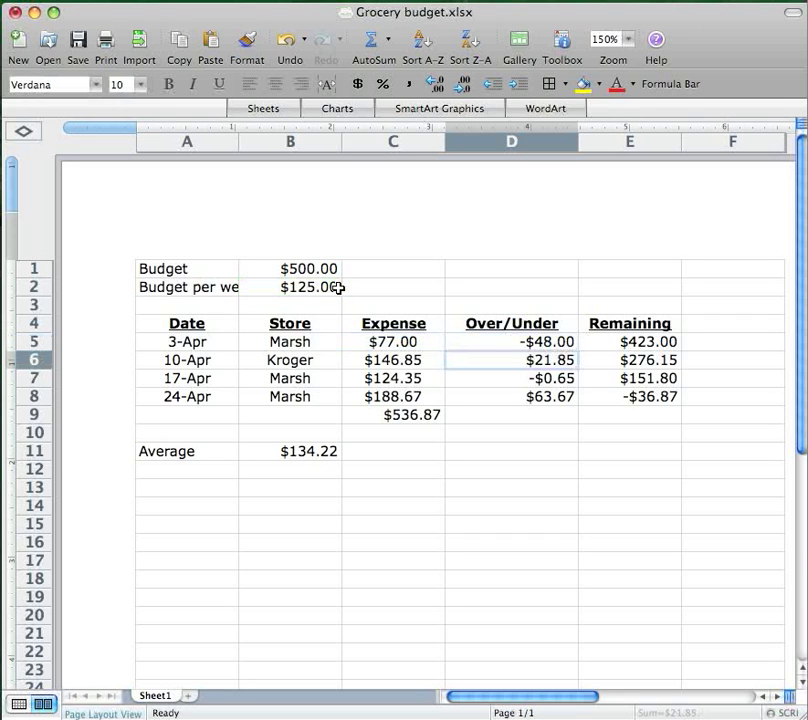
- Fill the relative Over/Under formula from D5 down through D8
click(490, 342)
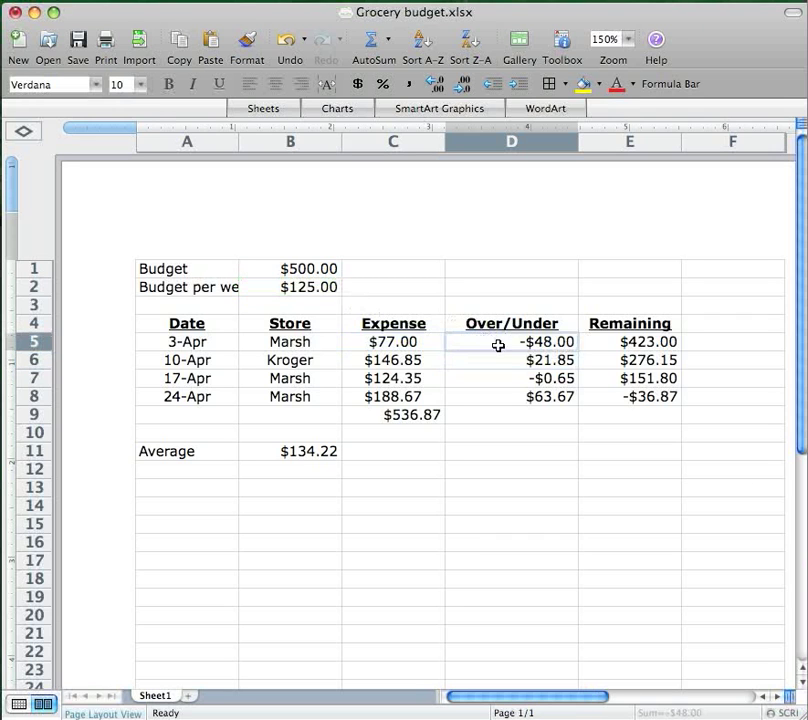
drag(576, 350, 572, 400)
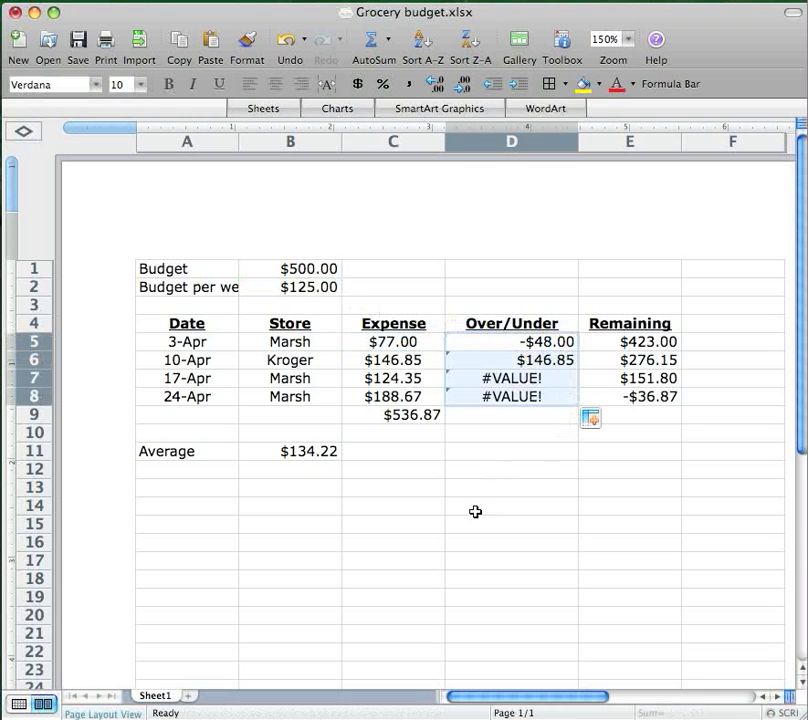
key(Escape)
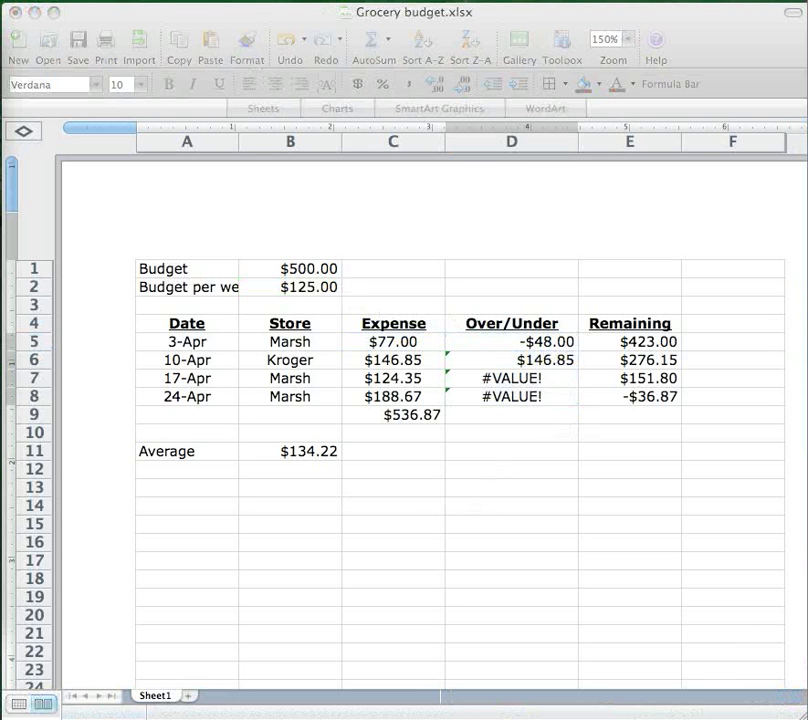
- Inspect which cells the Over/Under formulas in D5, D6 and D7 reference
double_click(506, 340)
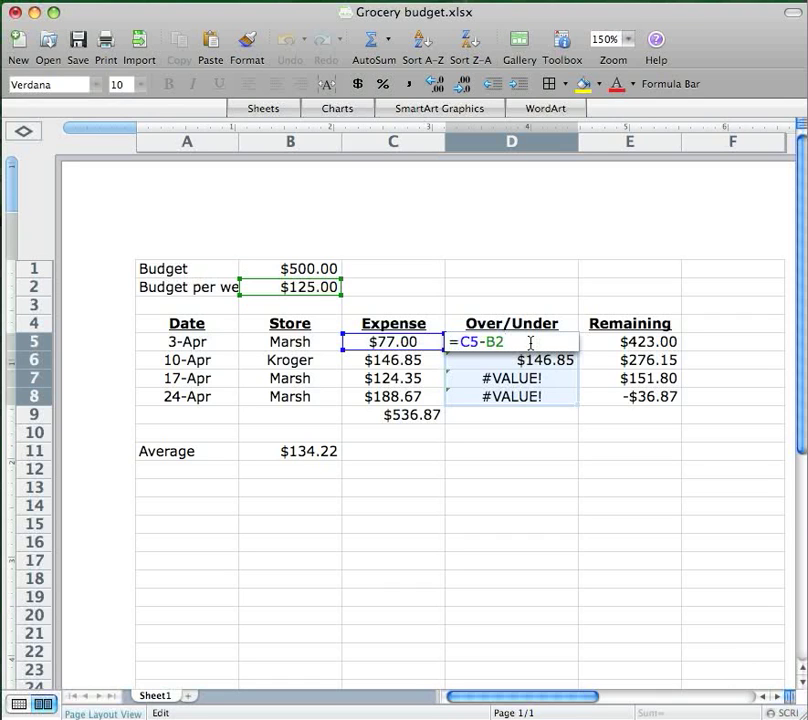
key(Return)
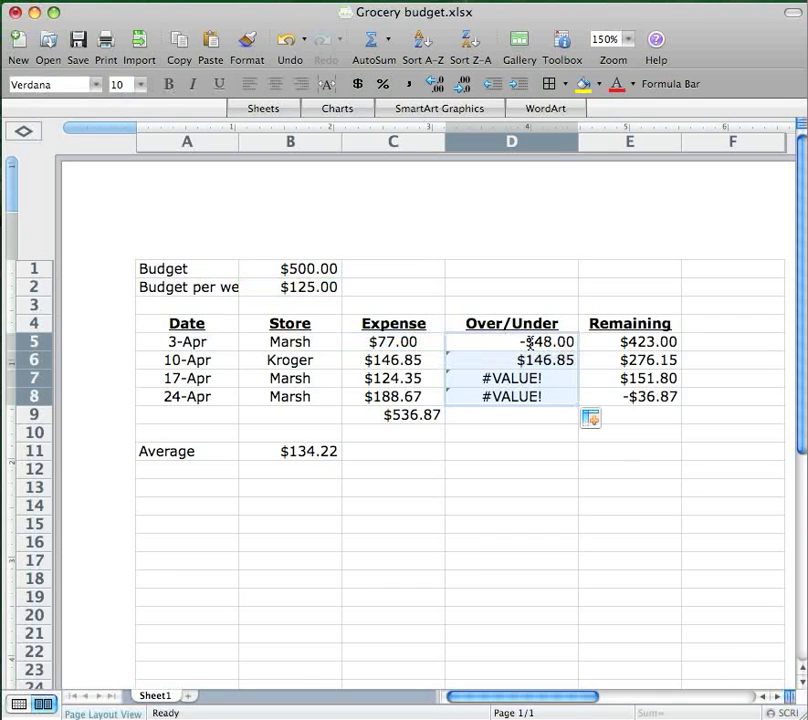
double_click(521, 360)
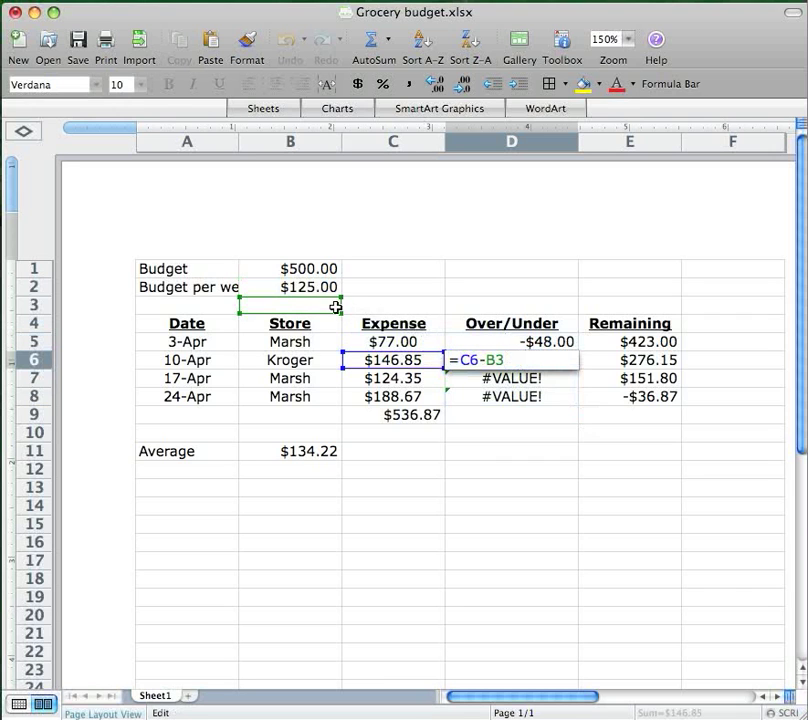
key(Escape)
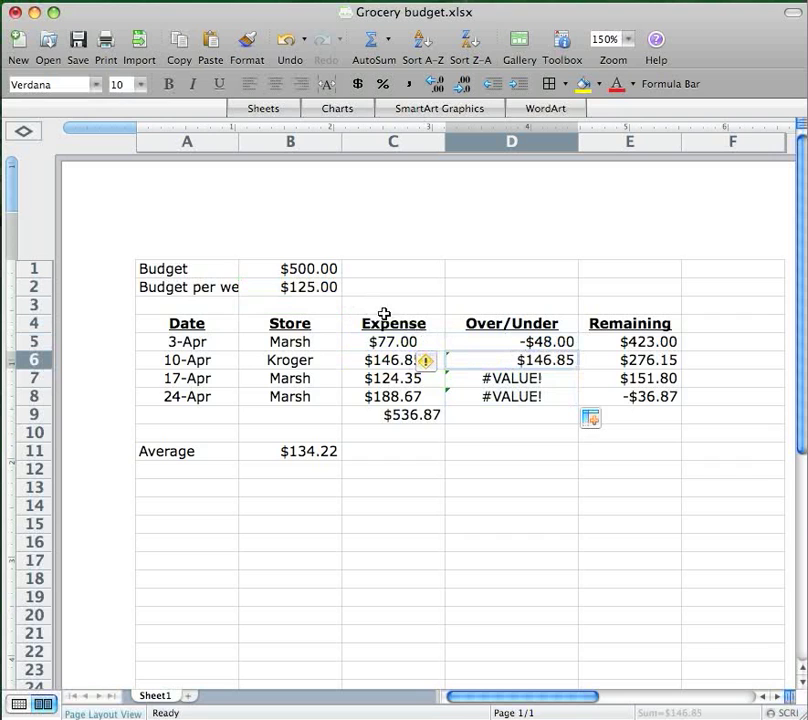
double_click(465, 378)
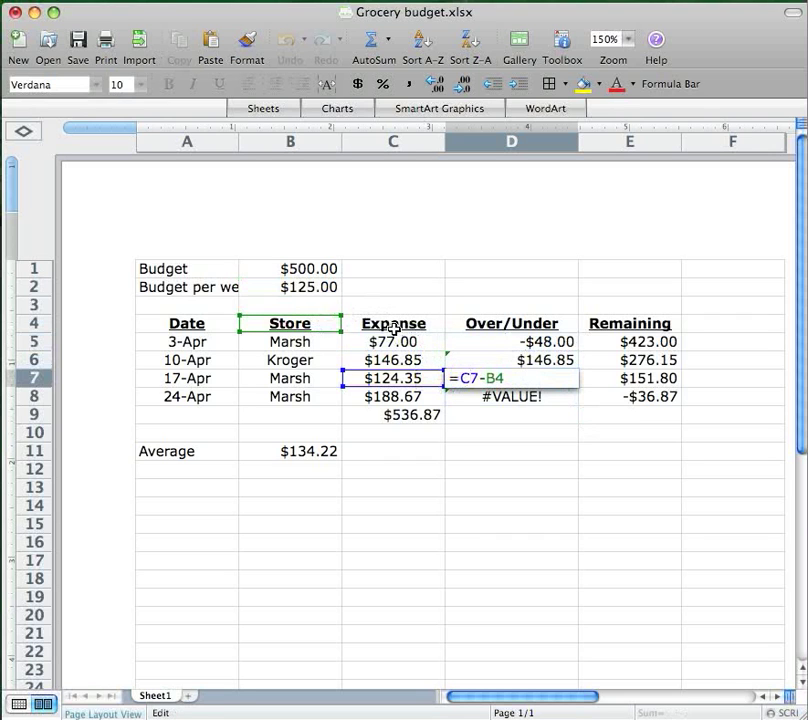
key(Escape)
- Make the weekly budget reference in D5 absolute, giving =C5-$B$2, and fill the formula down through D8
double_click(475, 343)
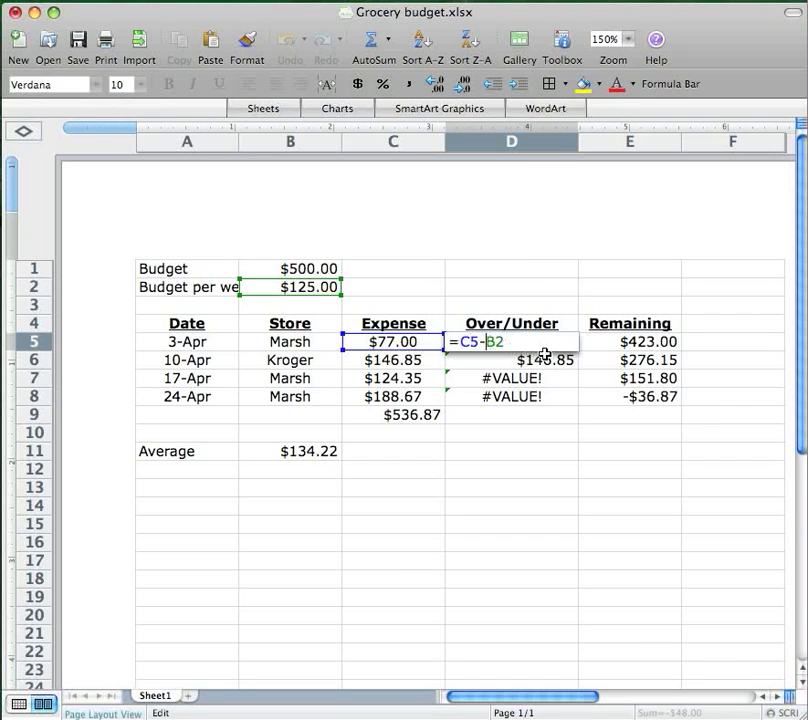
key(Left)
key(Left)
text($)
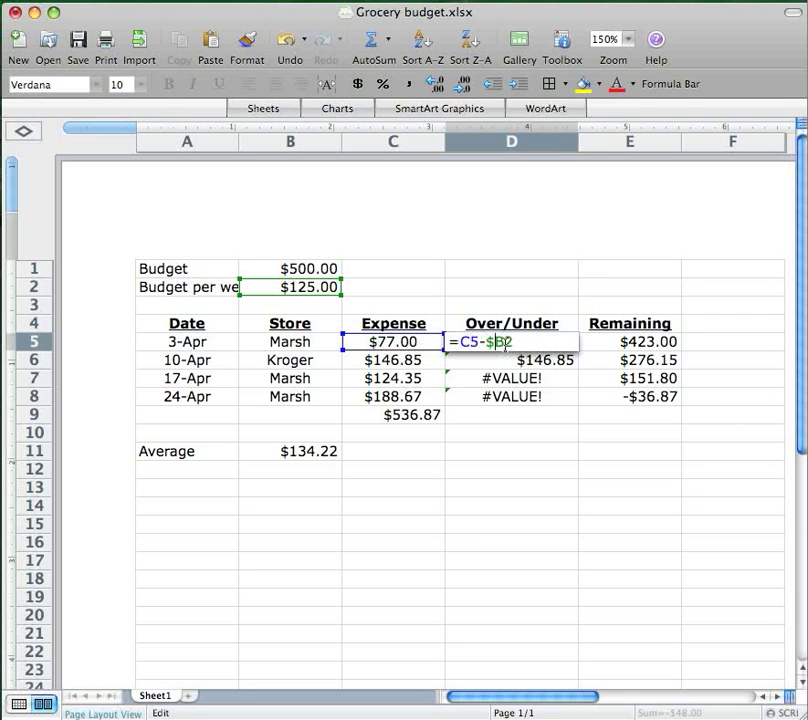
double_click(504, 344)
click(505, 343)
text($)
key(Return)
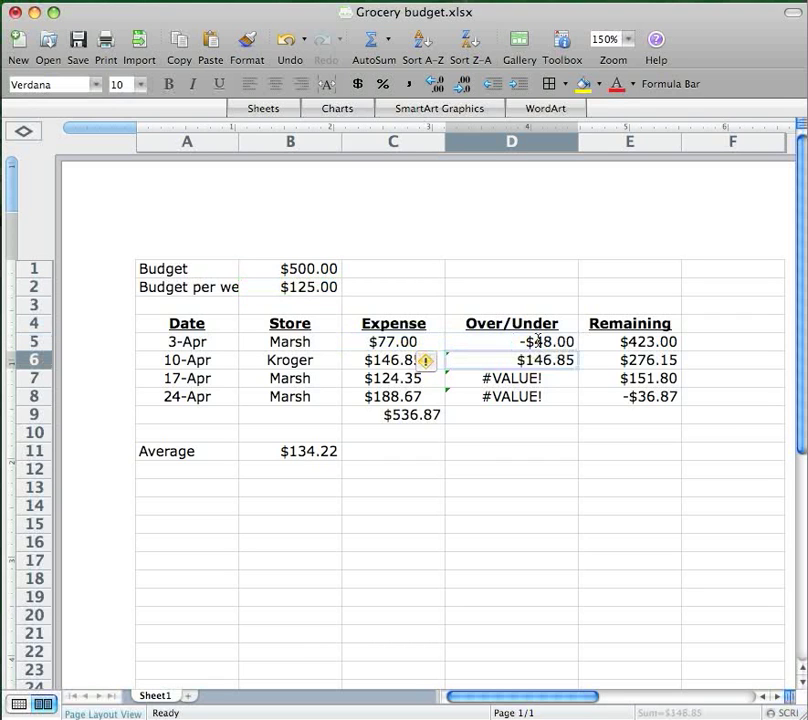
click(541, 340)
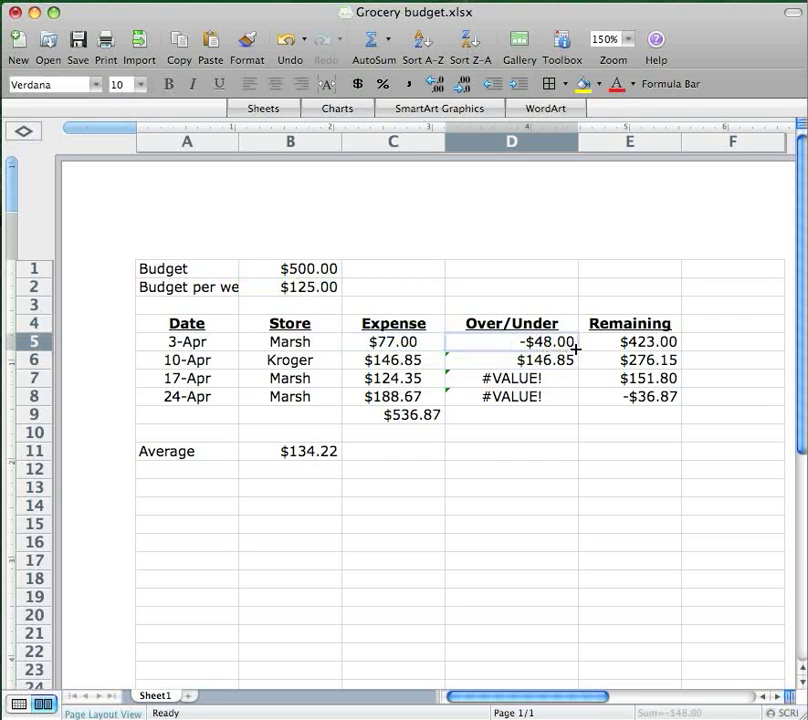
drag(576, 349, 565, 406)
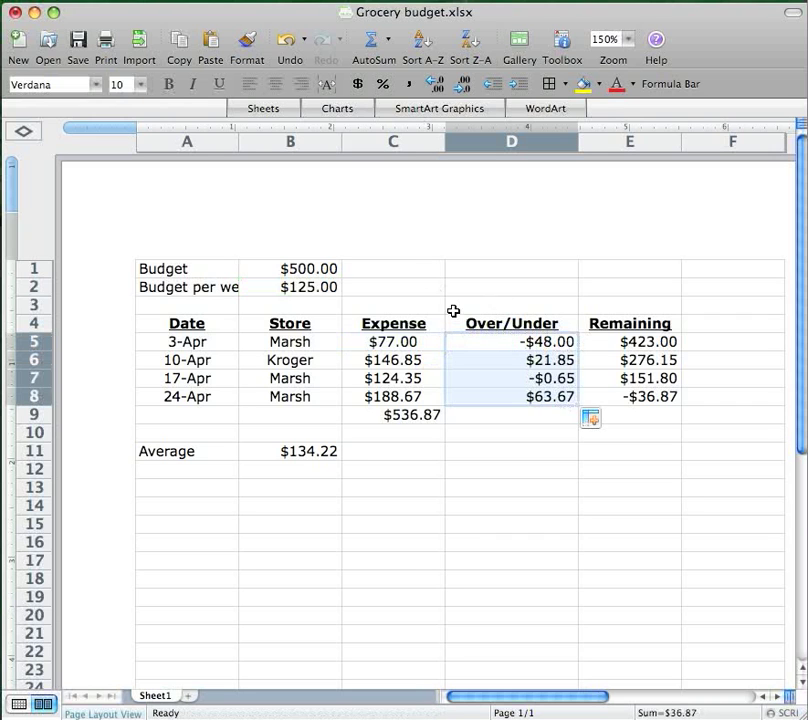
- Check the references in the copied Over/Under formulas below D5, down to D8
double_click(501, 361)
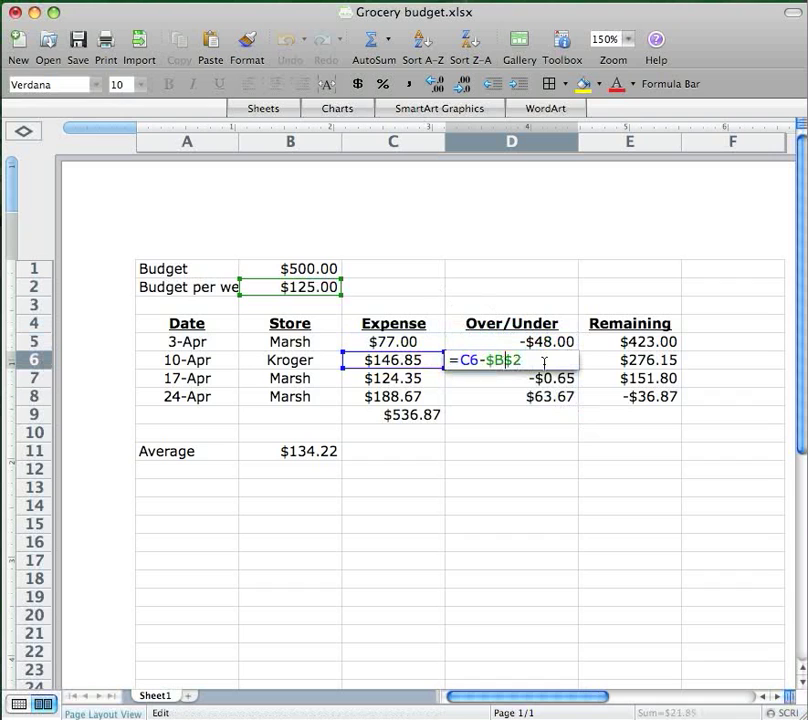
key(Escape)
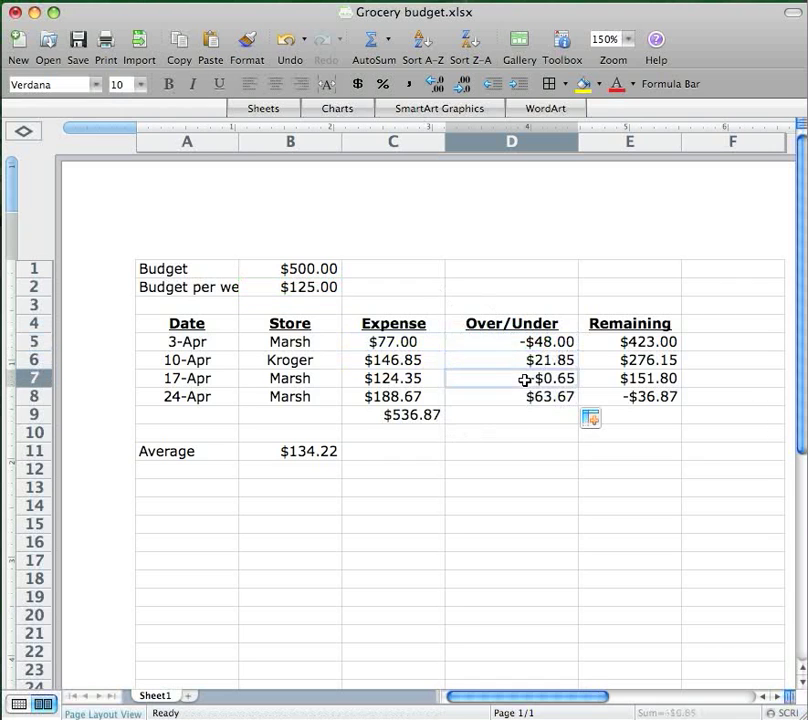
key(Return)
double_click(496, 396)
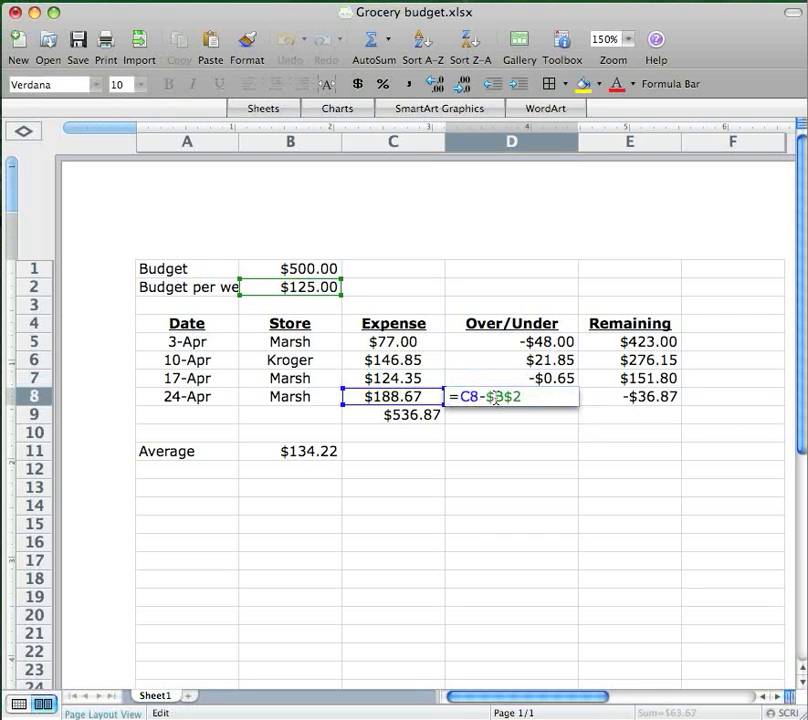
key(Return)
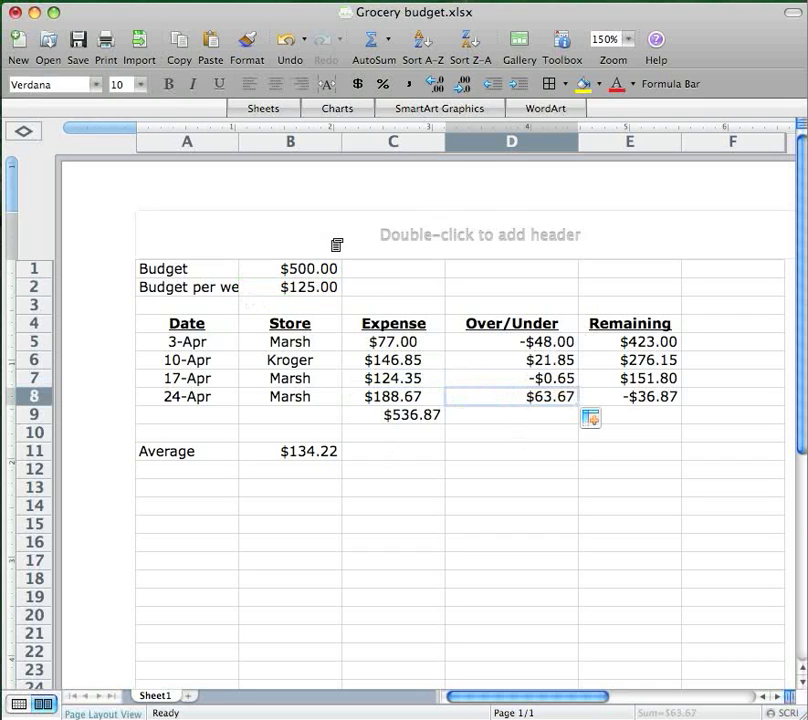
- Set the total budget in B1 to 700
double_click(306, 269)
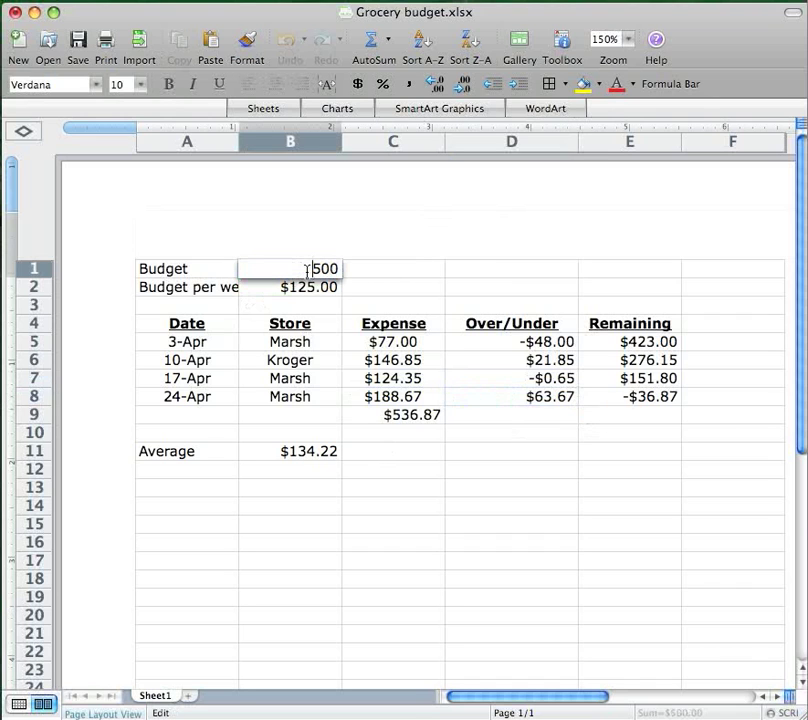
key(Delete)
text(7)
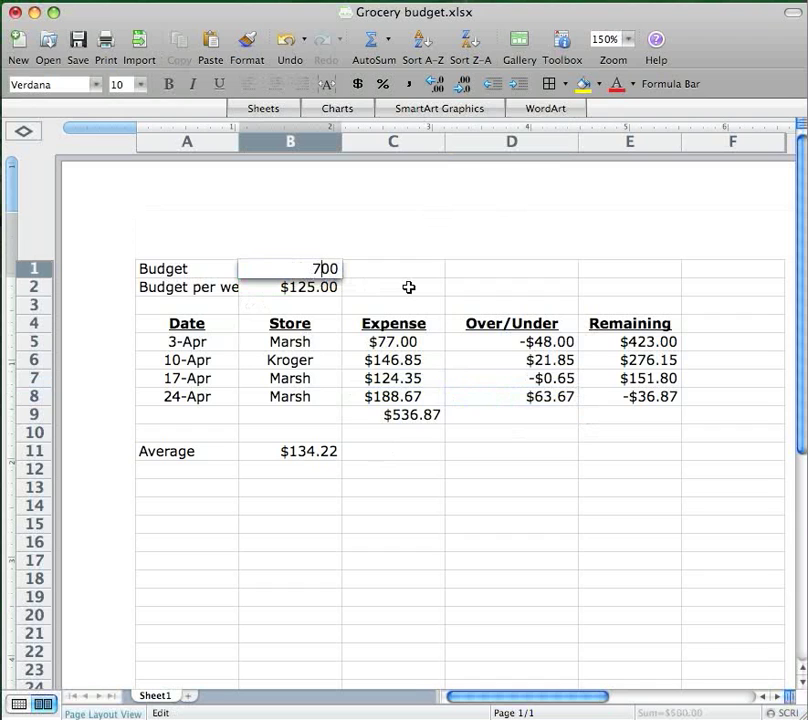
key(Return)
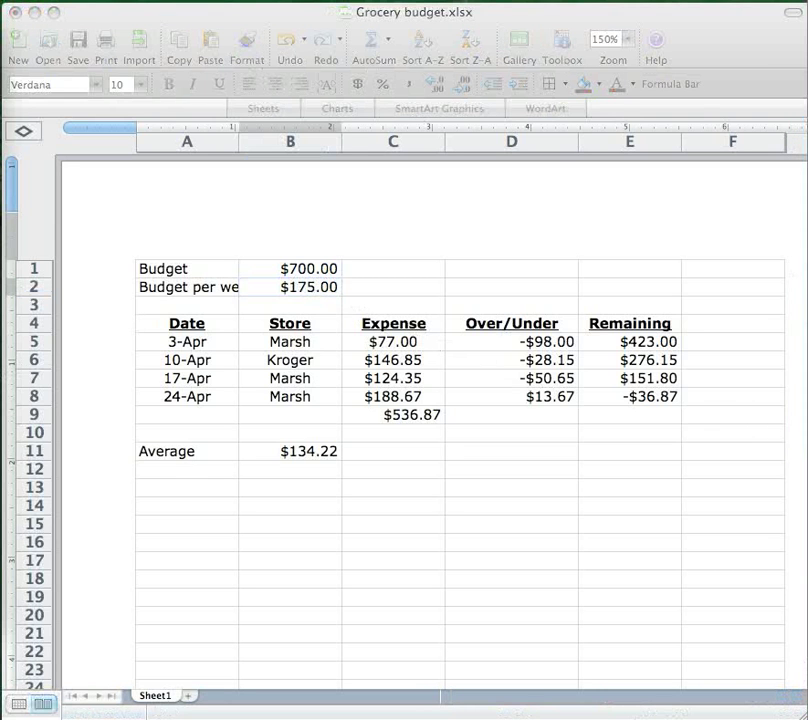
- Set the total budget in B1 to 500
double_click(311, 274)
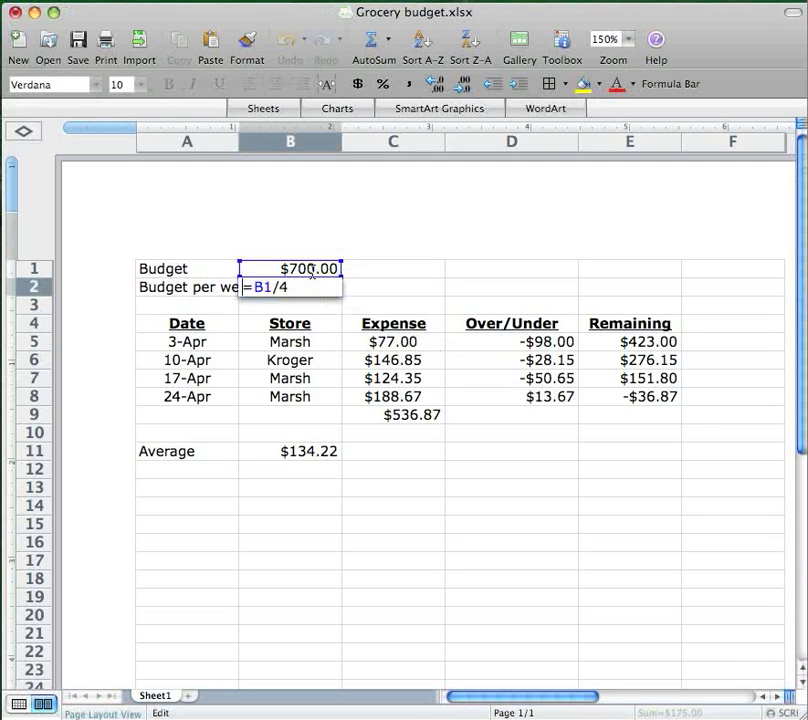
key(Escape)
double_click(312, 268)
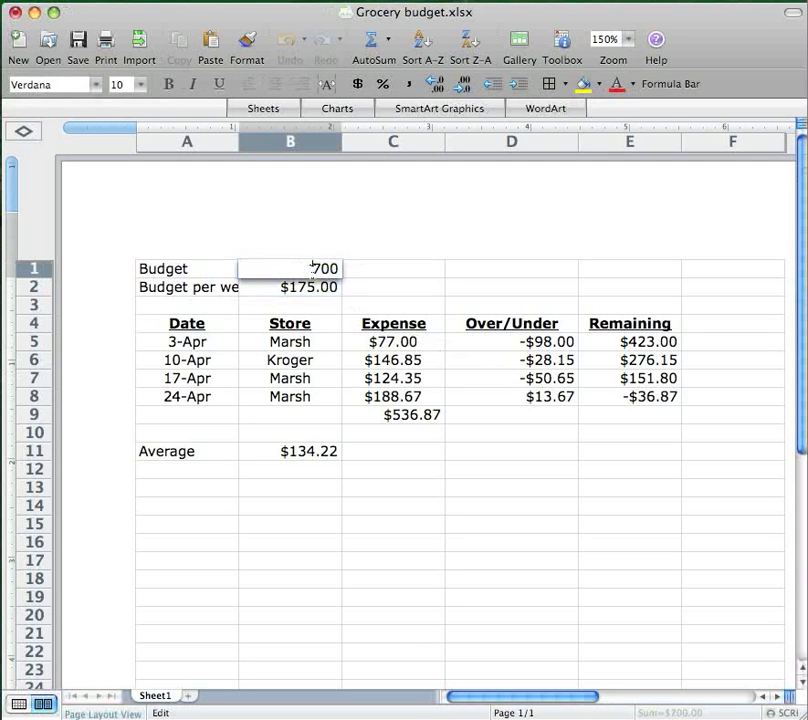
key(Delete)
text(5)
key(Return)
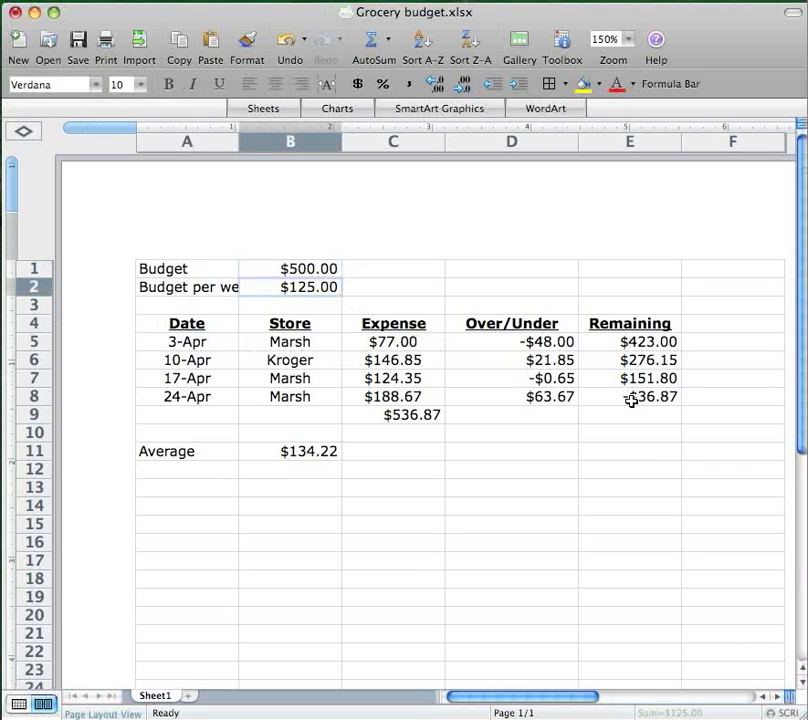
- Change the first Remaining formula in E5 to =$B$1-C5, and check which cells the formula in E6 references
double_click(651, 343)
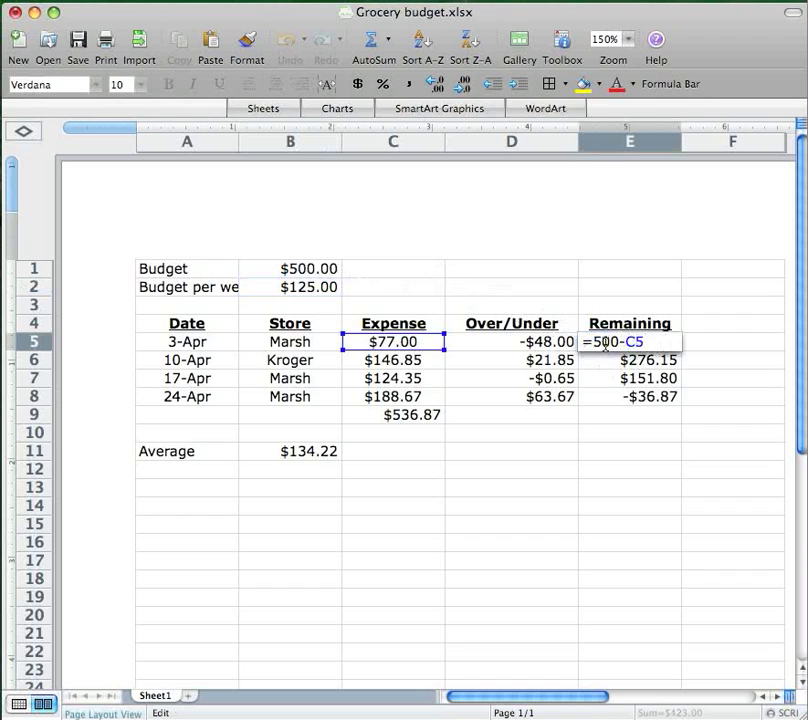
drag(595, 342, 614, 343)
text(b1)
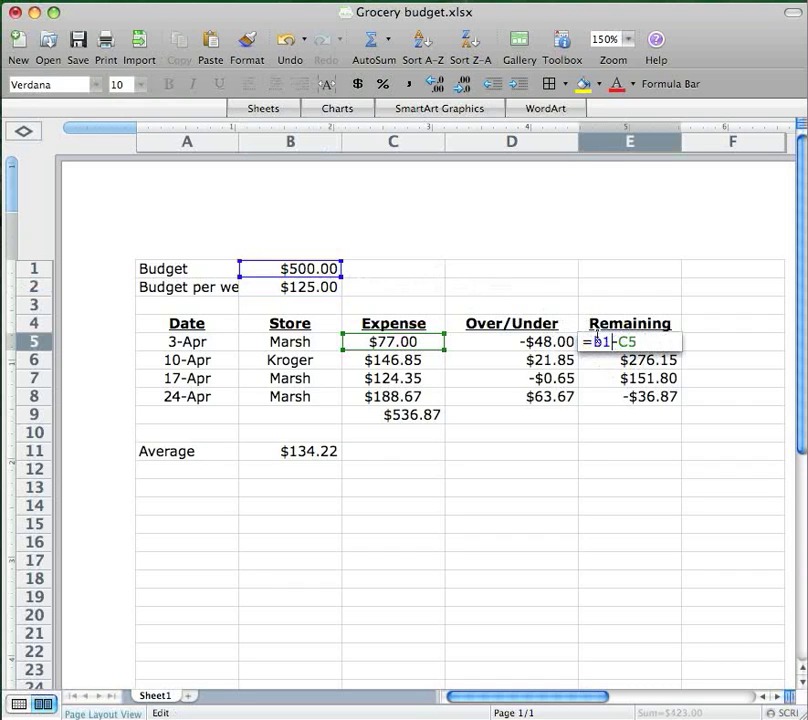
click(595, 342)
text($b$)
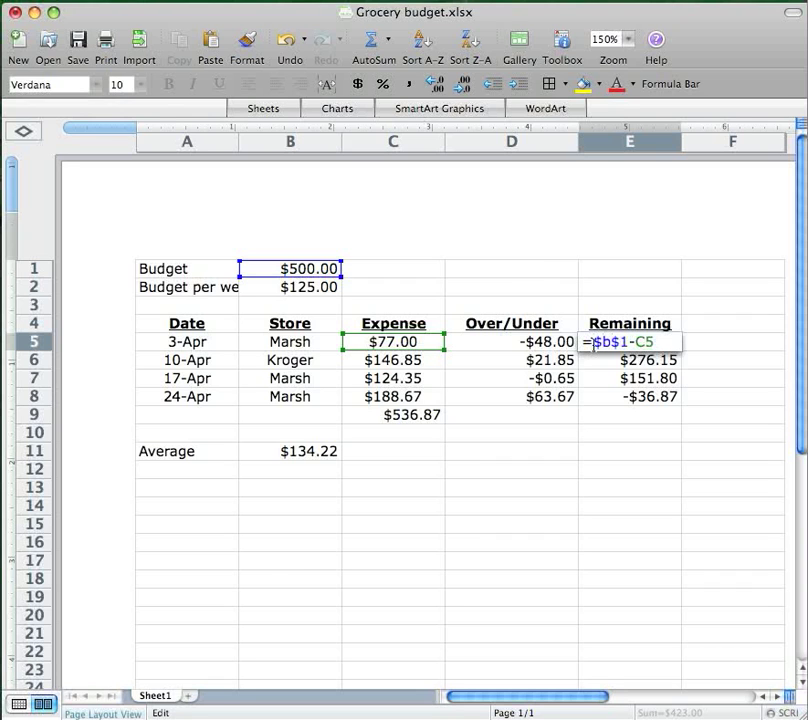
key(Return)
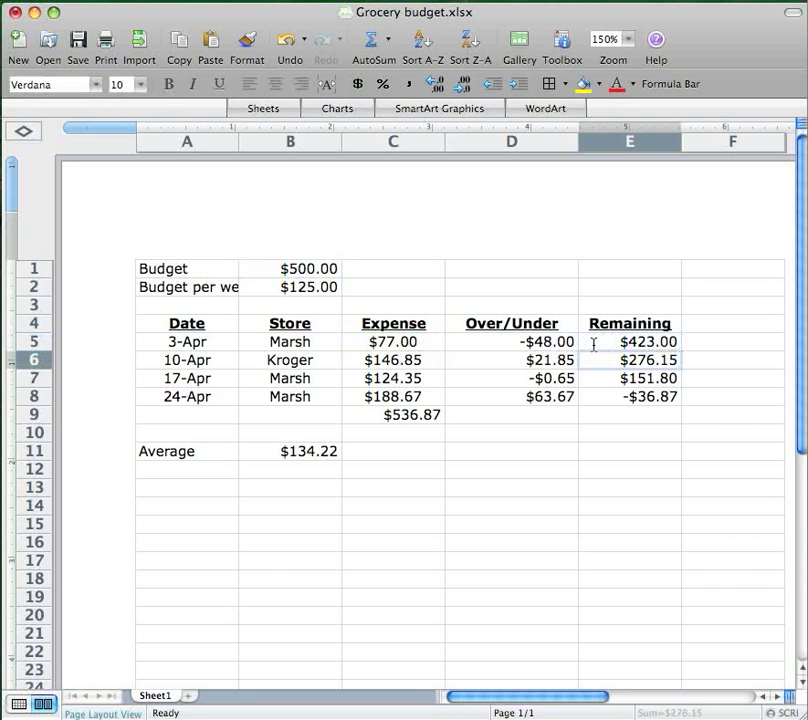
double_click(619, 361)
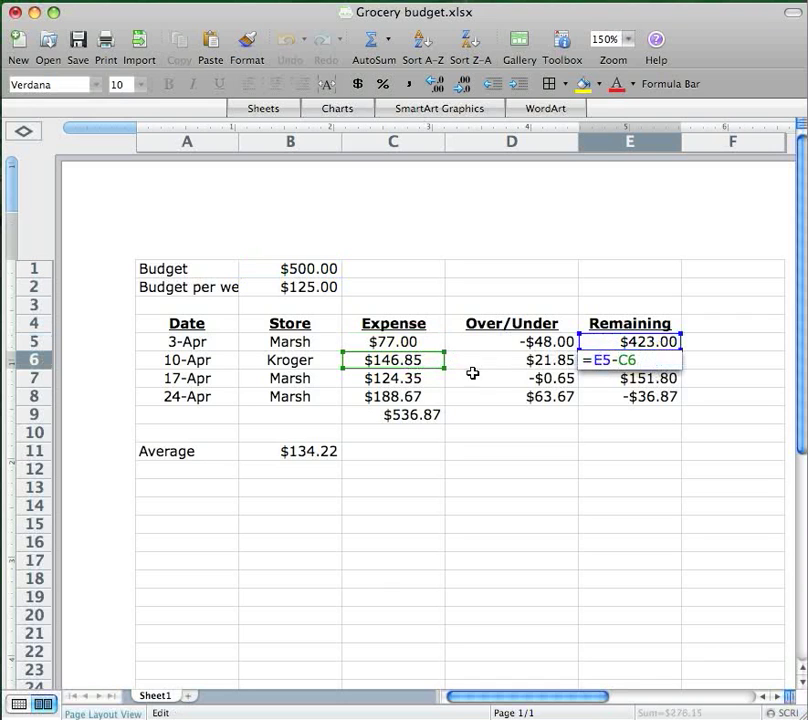
key(Return)
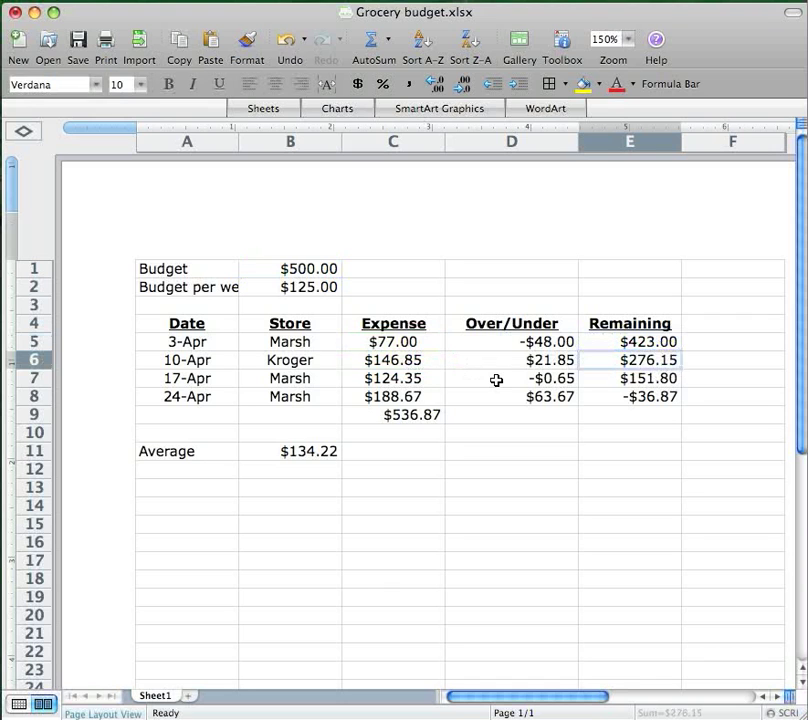
- Set the total budget in B1 back to 700
double_click(303, 271)
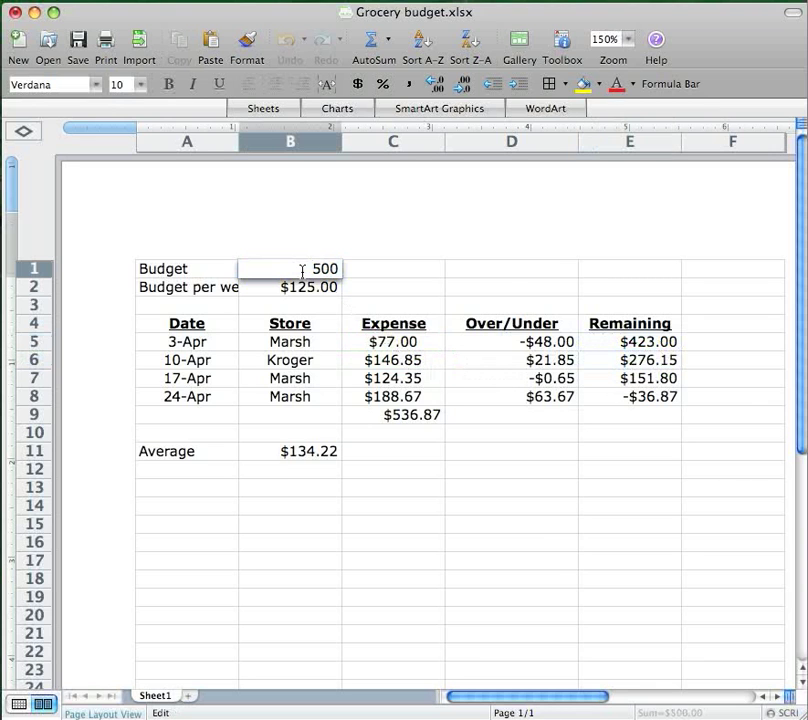
key(BackSpace)
text(7)
key(Return)
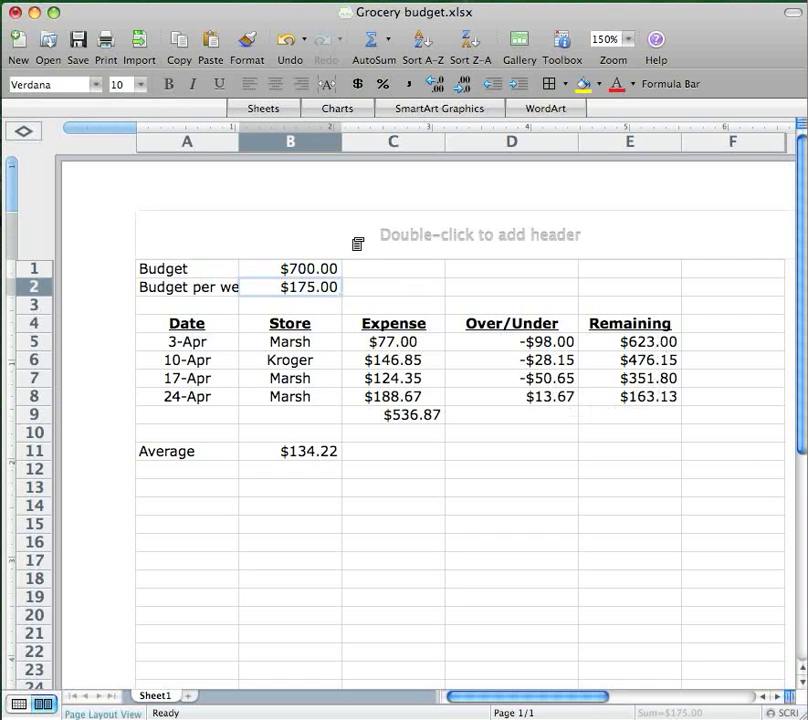
- Create a new blank workbook and set its zoom to 150%
click(18, 40)
drag(214, 18, 764, 13)
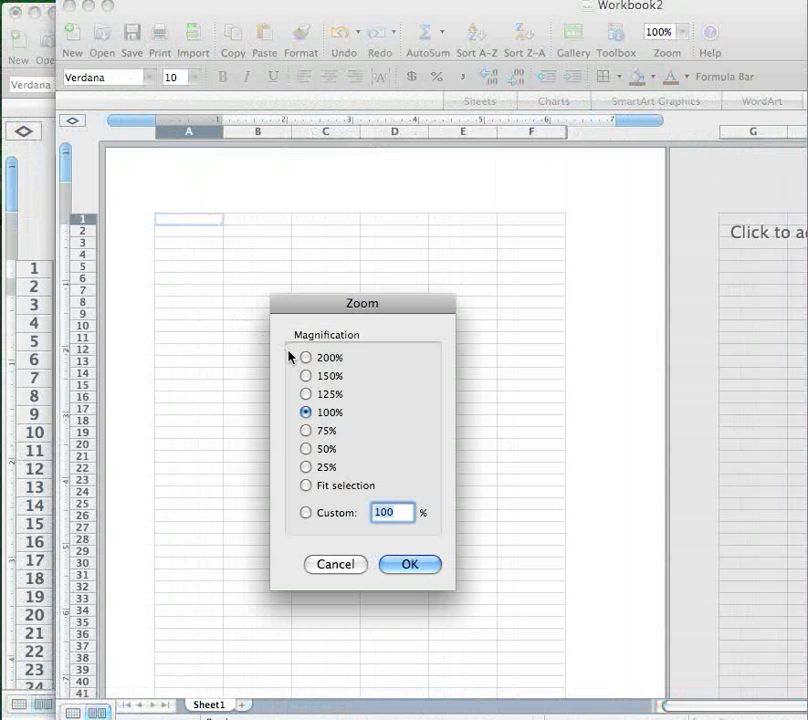
click(307, 376)
click(408, 564)
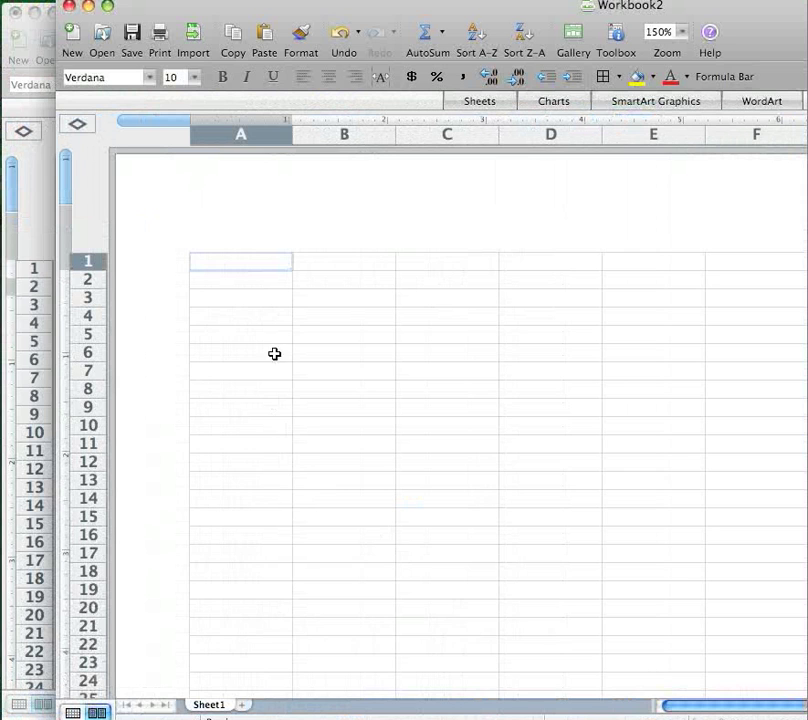
drag(280, 14, 283, 17)
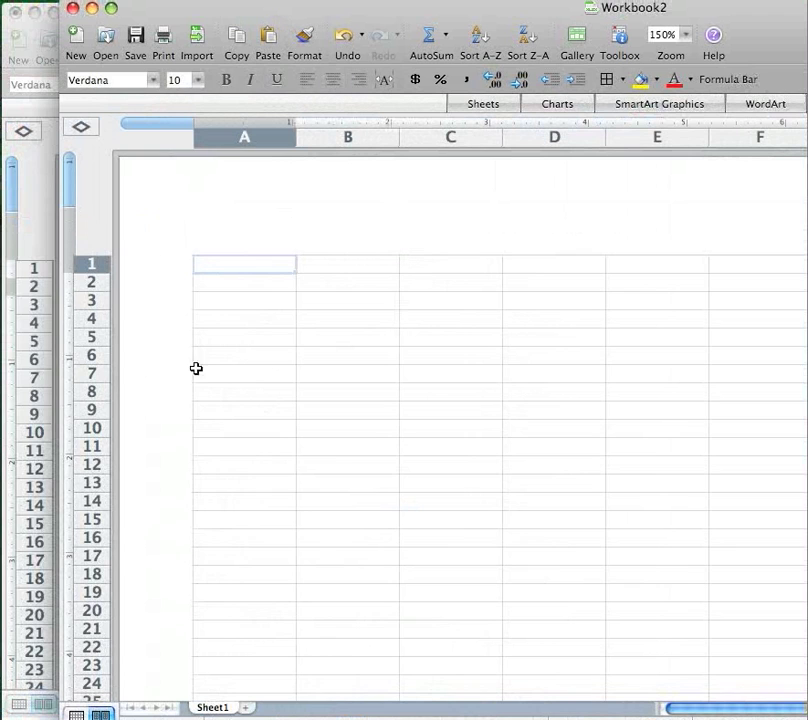
- Enter the label a in A1 and its value 2 in B1
click(292, 357)
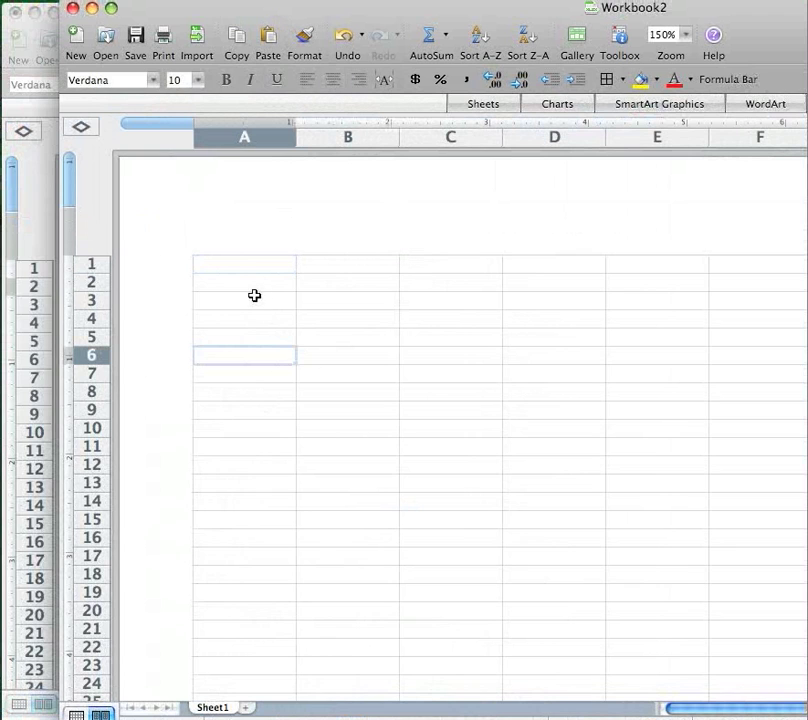
click(247, 264)
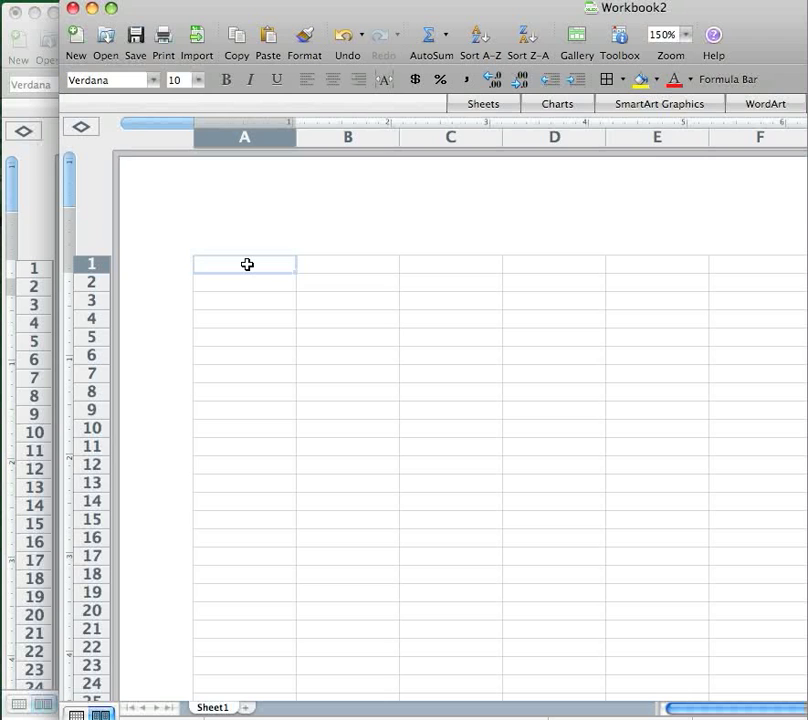
text(a)
key(Tab)
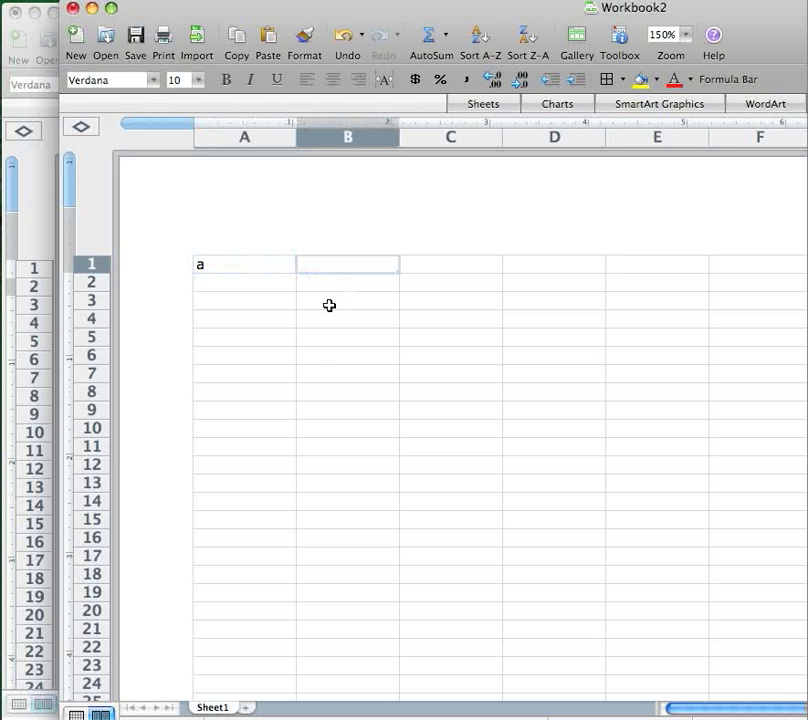
text(2)
key(Return)
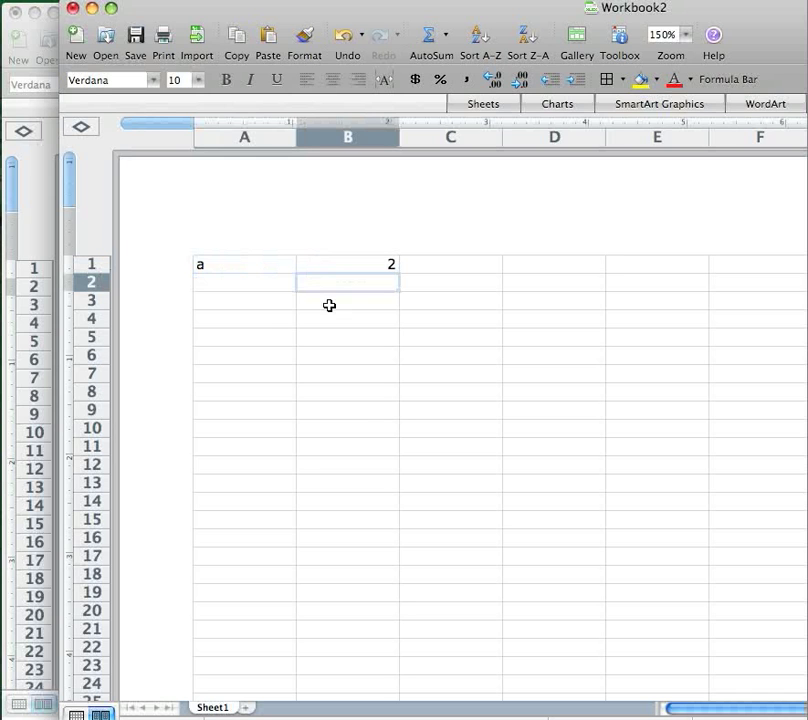
- Enter the column headings x in A3 and a^x in B3
click(264, 304)
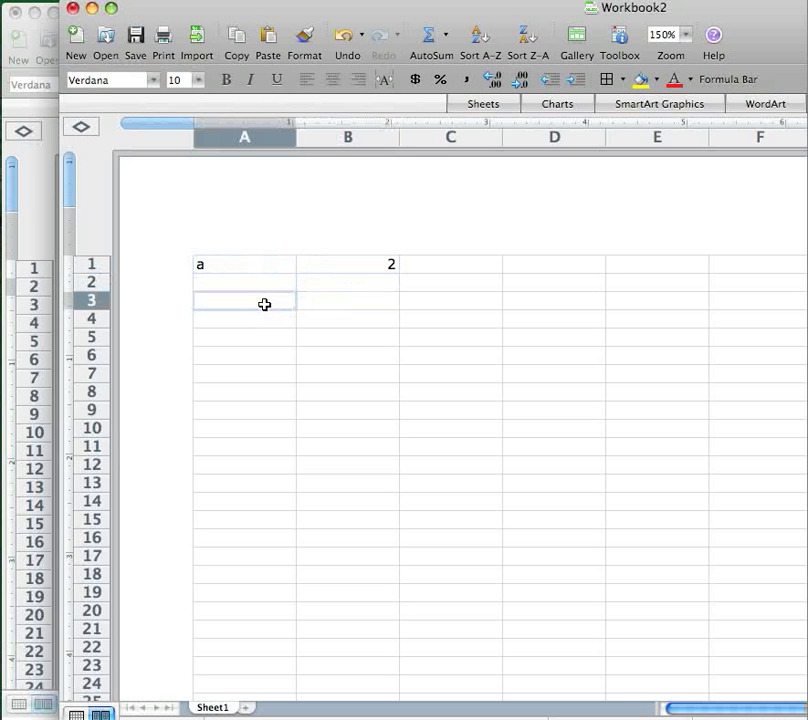
text(x)
key(Tab)
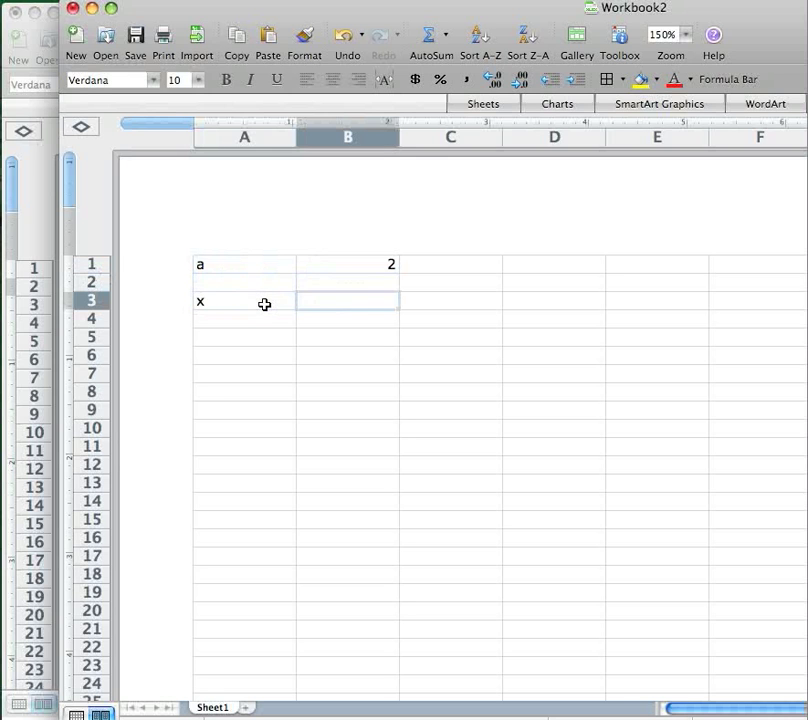
text(a^x)
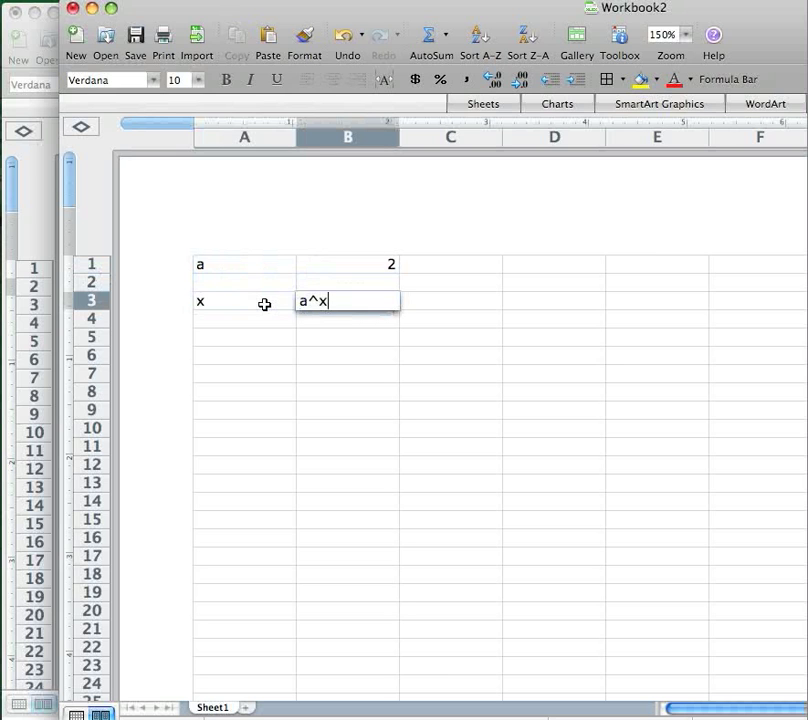
key(Return)
- Center, bold and underline the headings in A3:B3
click(264, 304)
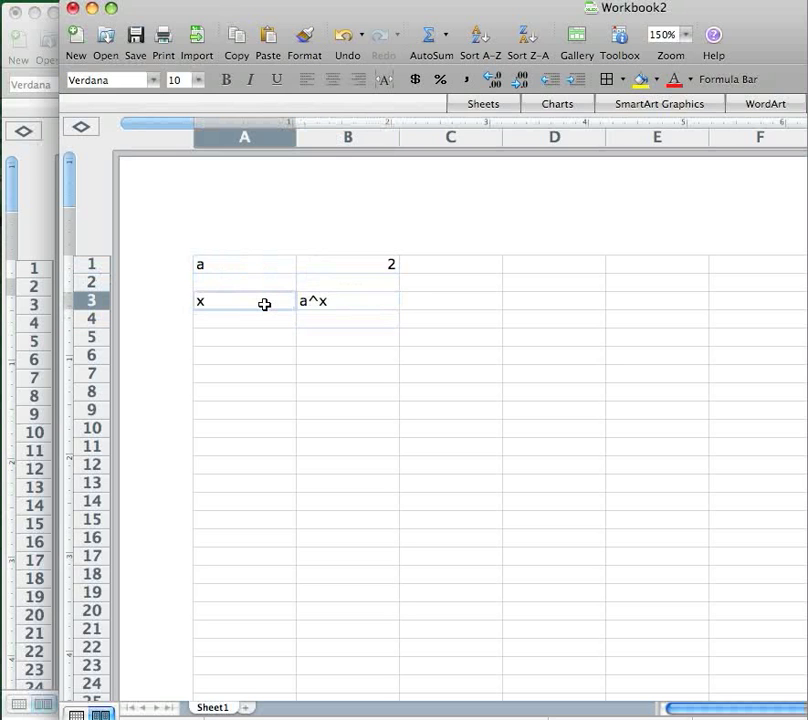
drag(264, 304, 316, 301)
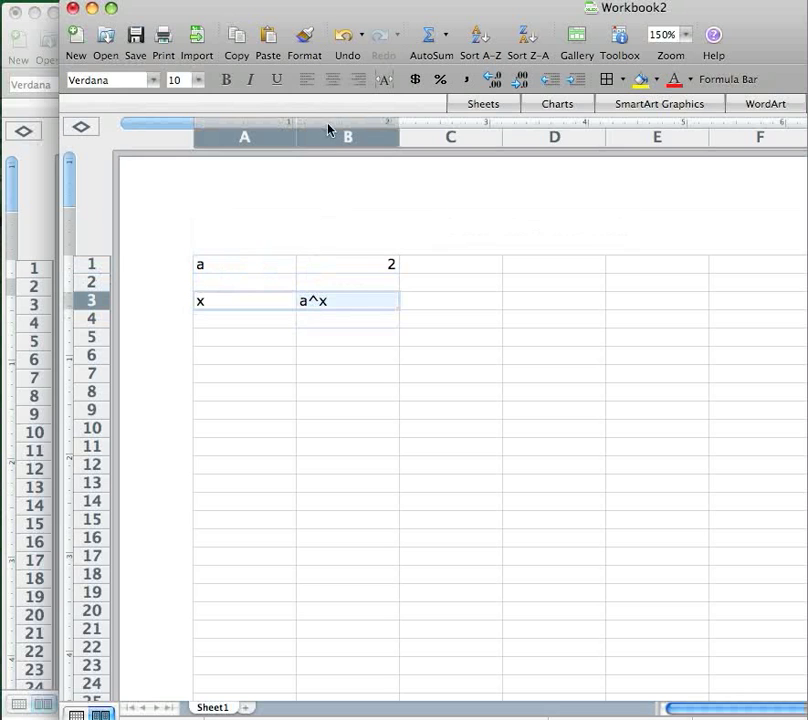
click(332, 85)
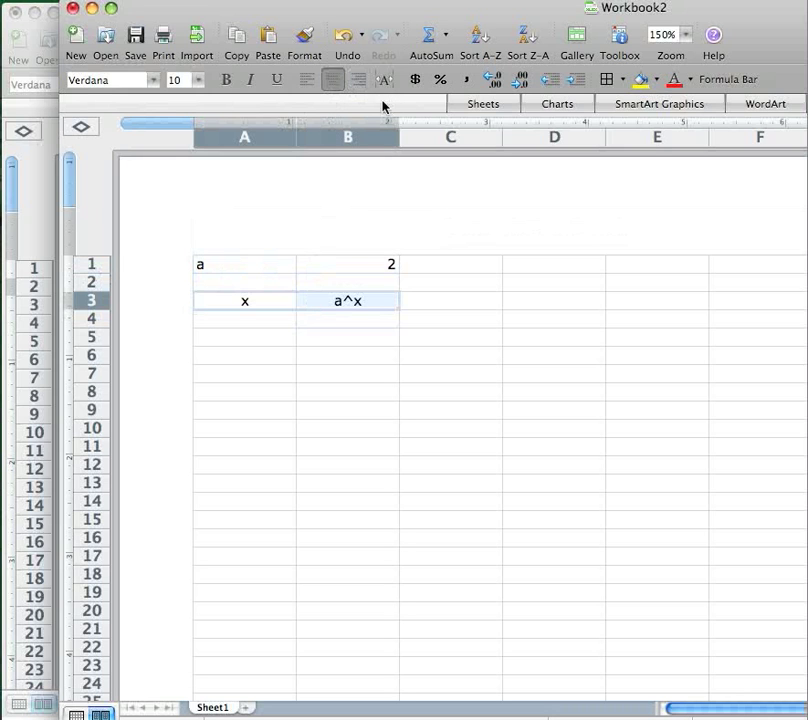
click(225, 82)
click(275, 82)
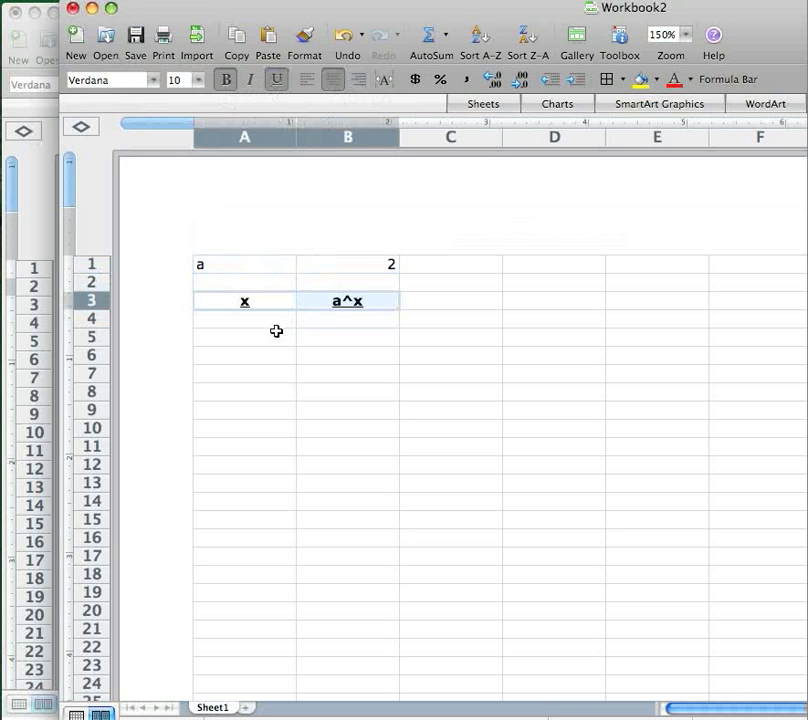
- Fill the x column, A4 to A10, with the whole numbers from -3 to 3
click(269, 319)
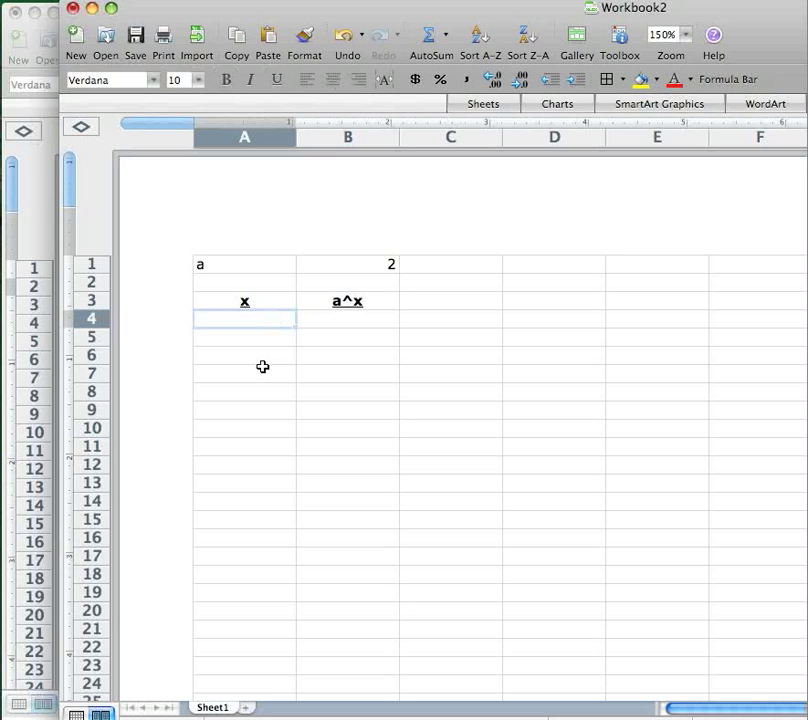
text(-3)
key(Return)
text(-)
key(BackSpace)
text(-3)
key(Return)
key(Up)
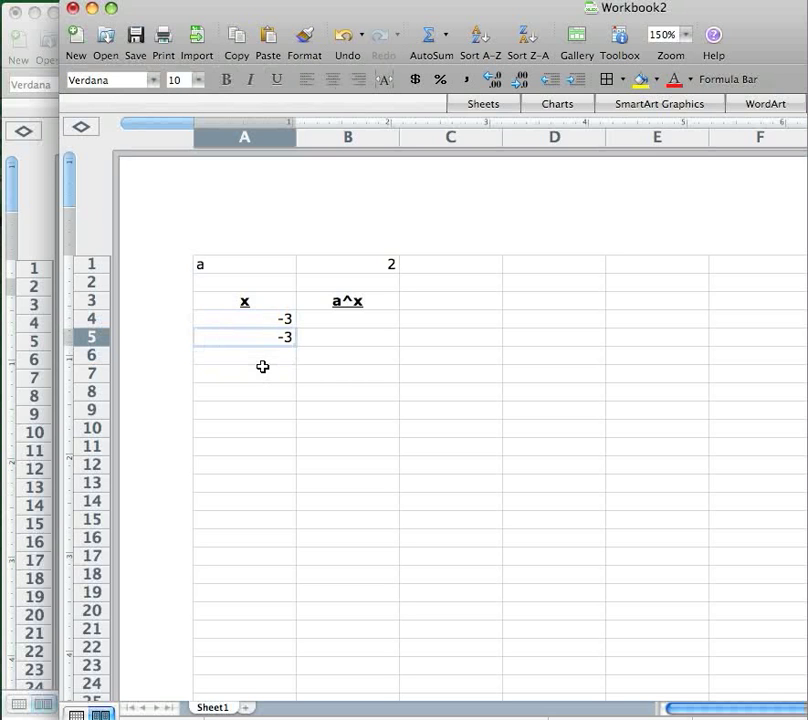
text(-2)
key(Return)
text(-1 )
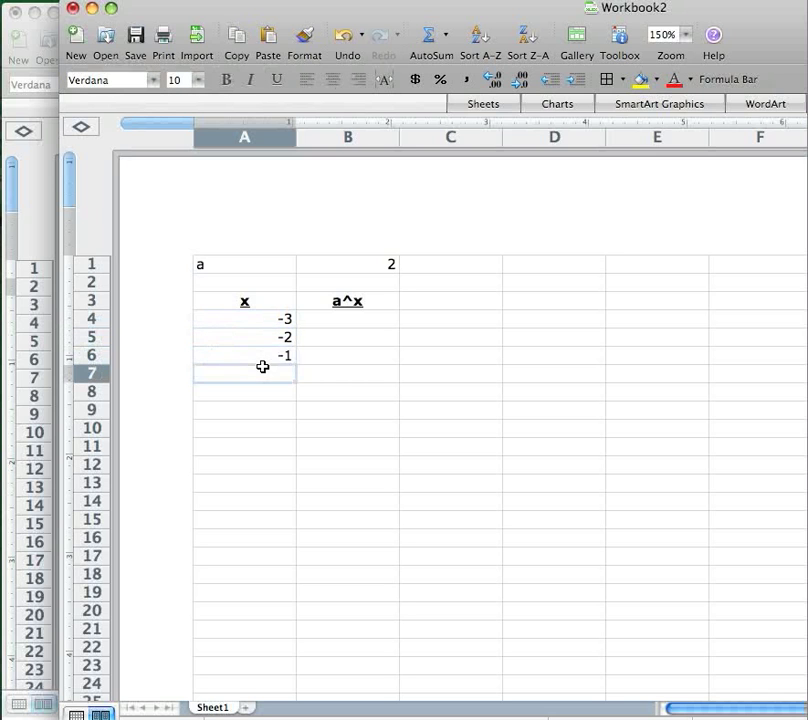
text(0)
key(Return)
text(1)
key(Return)
text(2)
key(Return)
text(3)
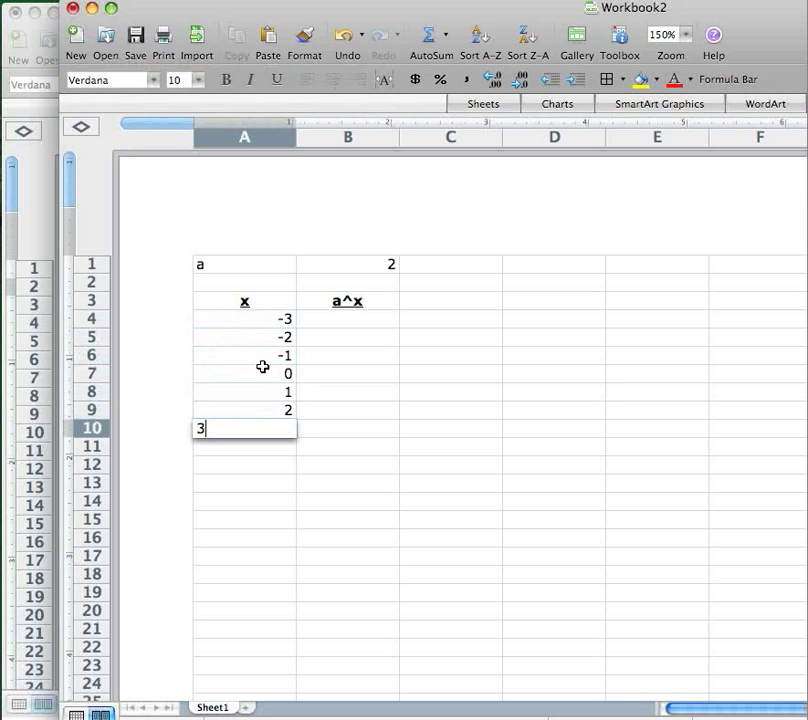
key(Tab)
- Enter the formula =$B$1^A4 in B4, with an absolute reference to the value of a
key(Up)
key(Up)
key(Up)
key(Up)
key(Up)
key(Up)
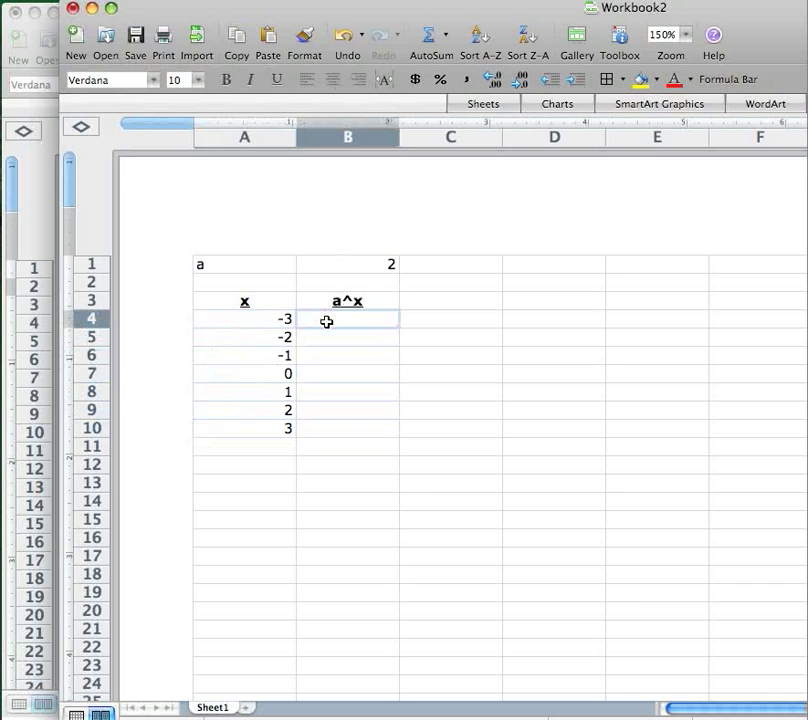
text(=)
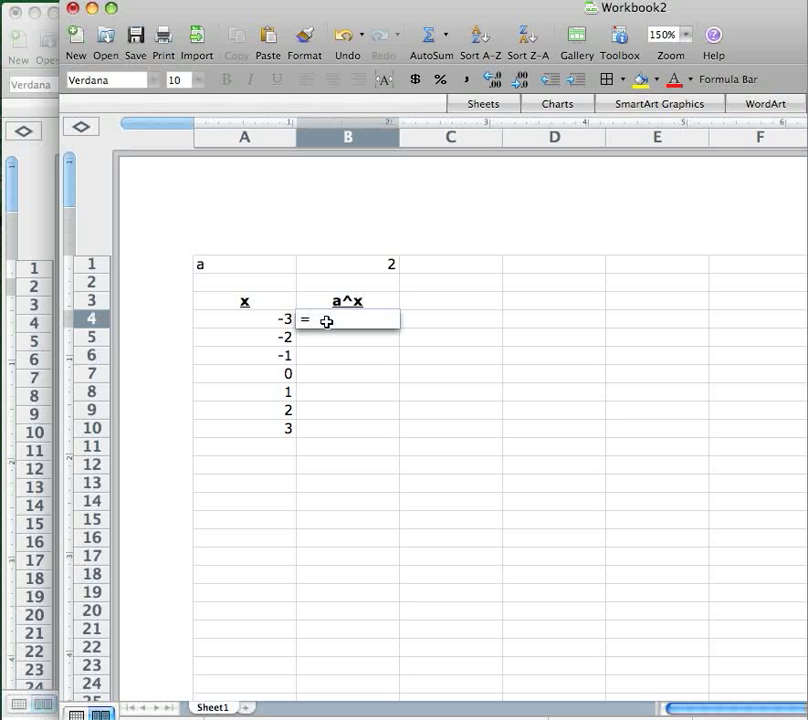
click(364, 259)
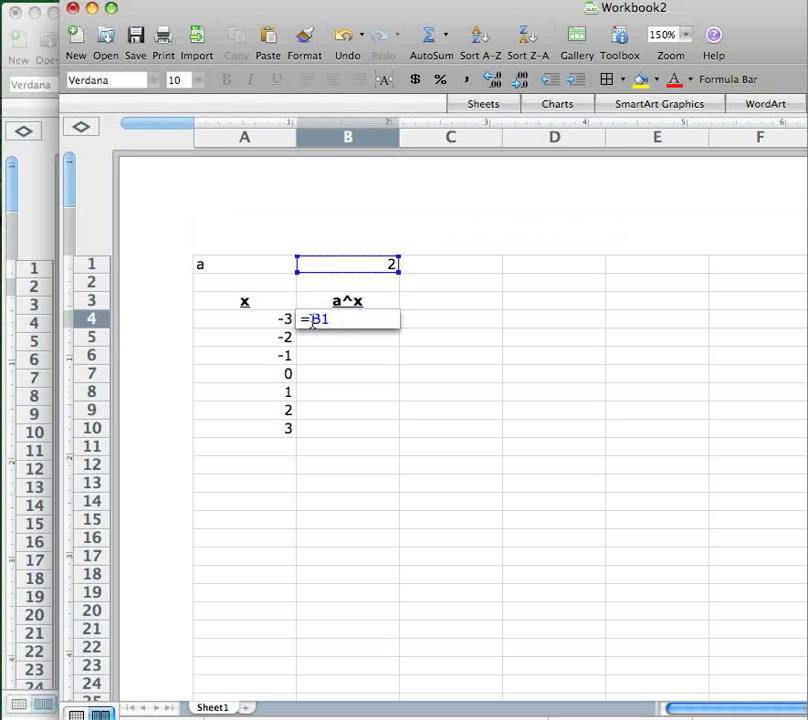
click(311, 319)
text($)
key(Right)
text($1^)
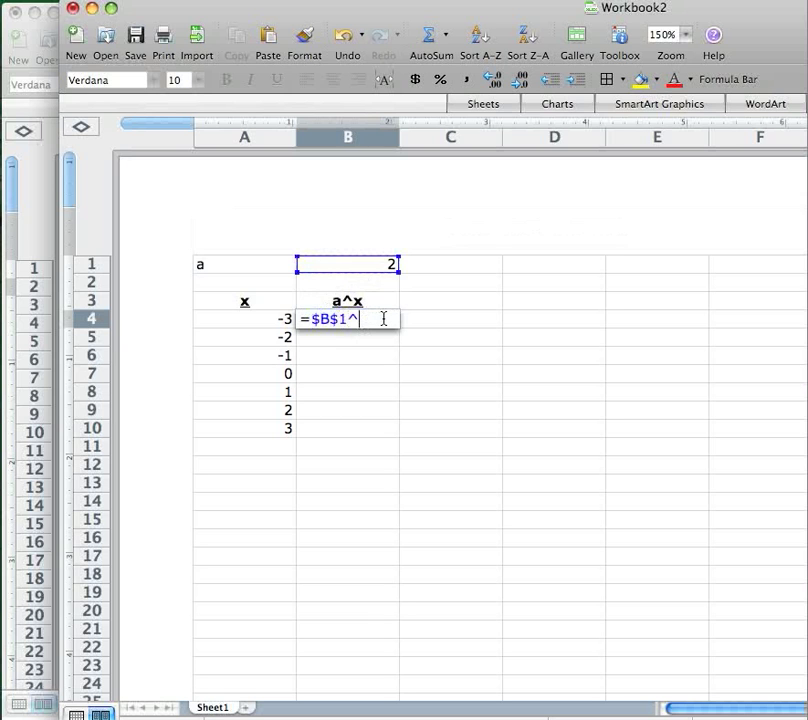
click(234, 319)
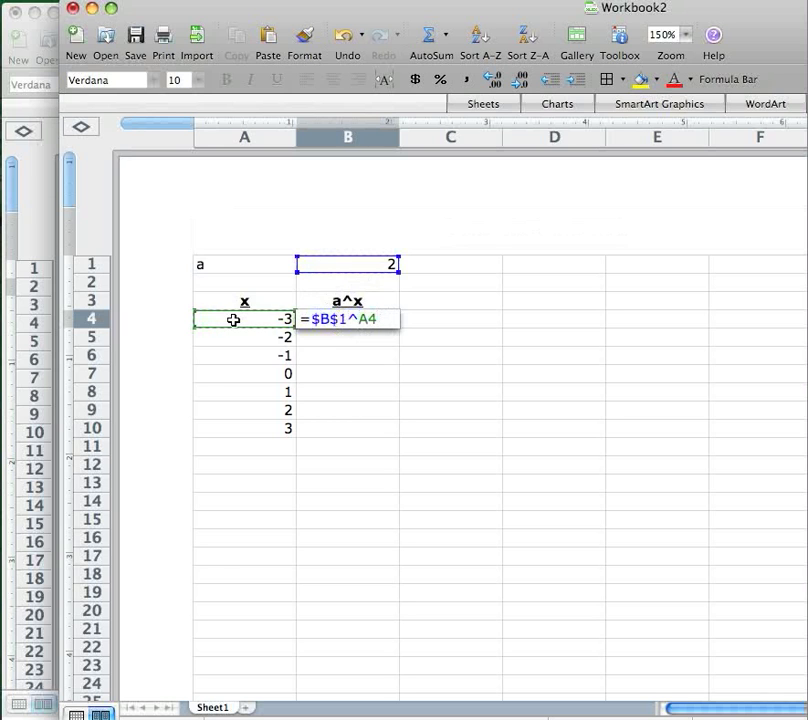
key(Return)
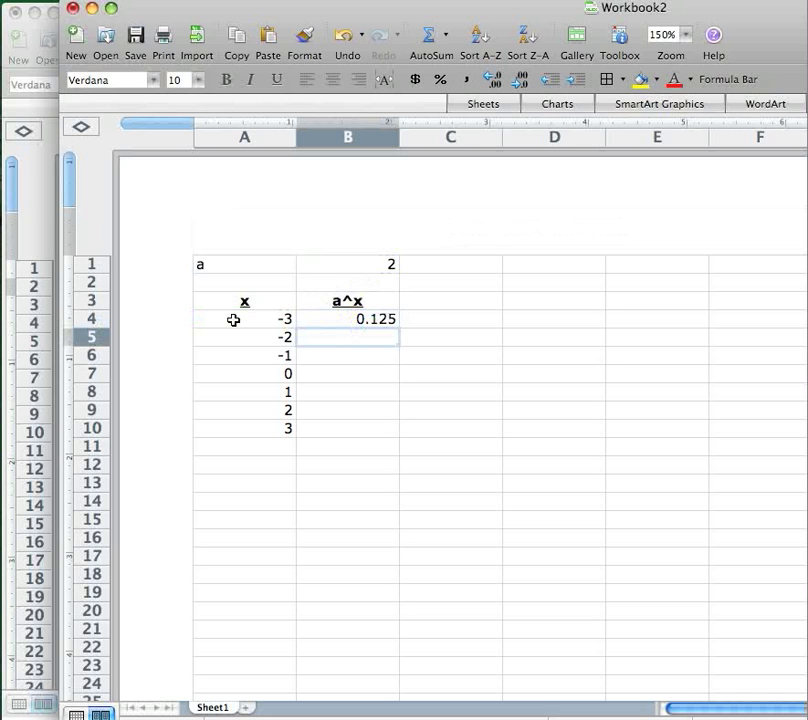
- Fill the a^x formula in B4 down through B10, alongside all the x values
click(374, 319)
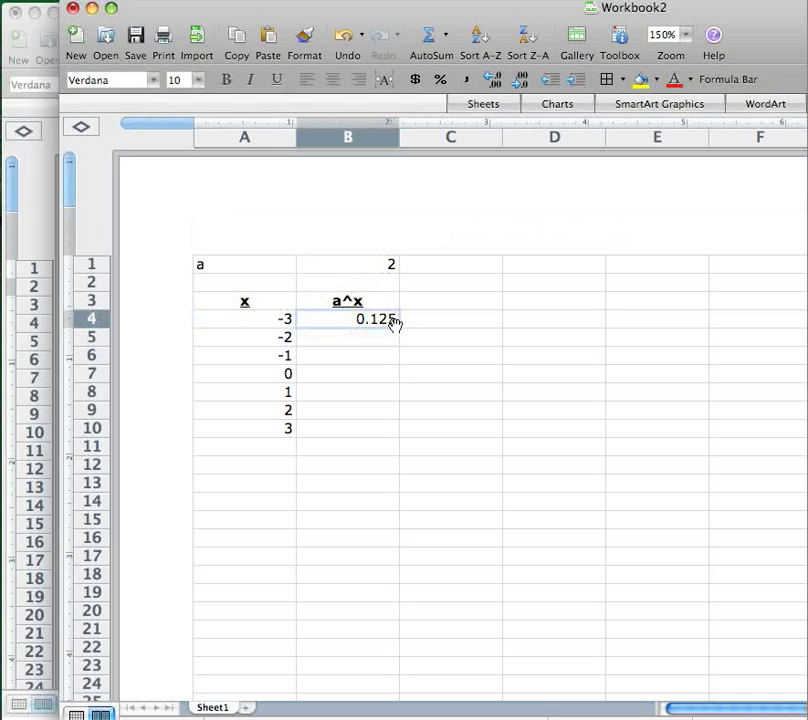
drag(393, 321, 383, 429)
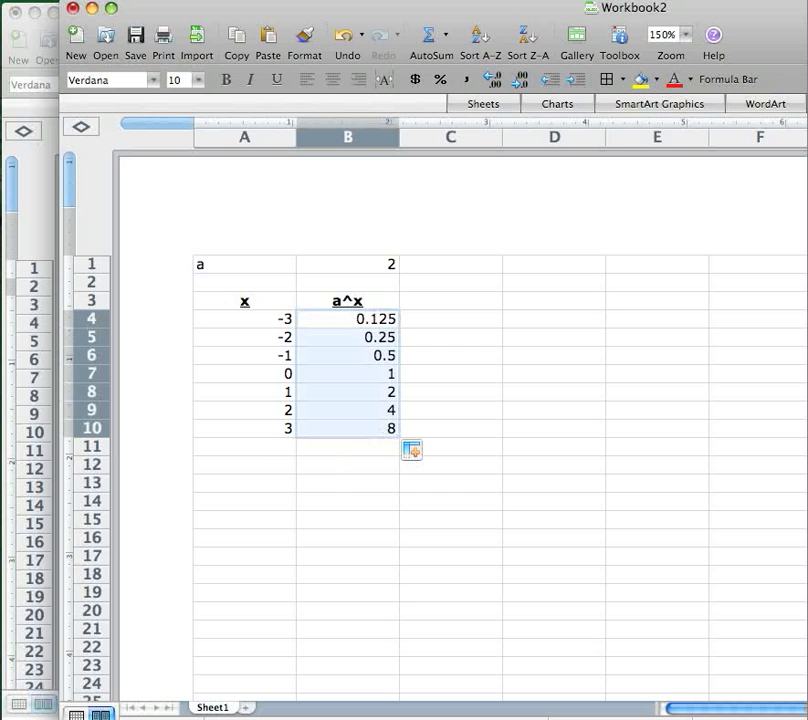
- Test the a^x table by setting the base a in B1 to 0.5 and to 1
click(344, 266)
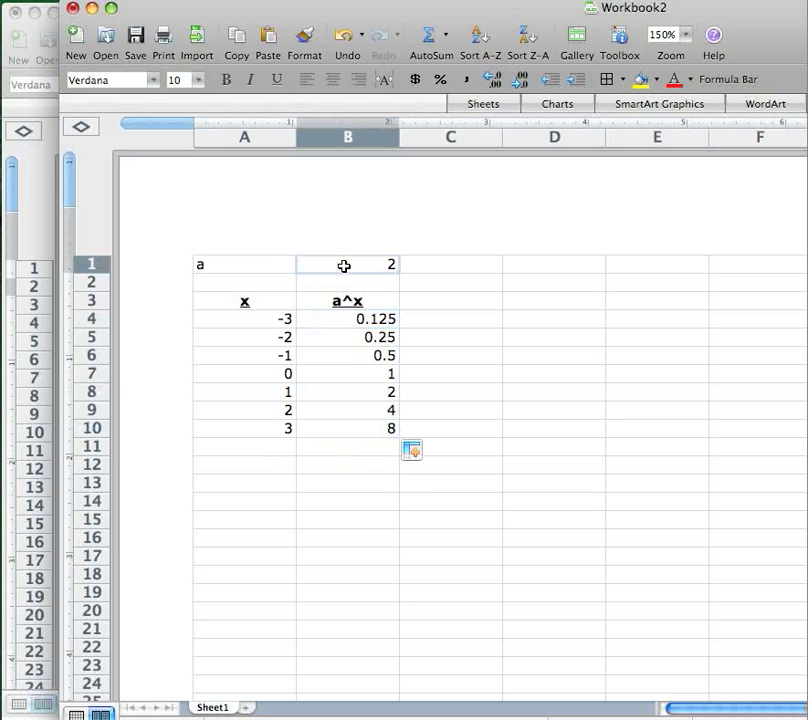
text(.5)
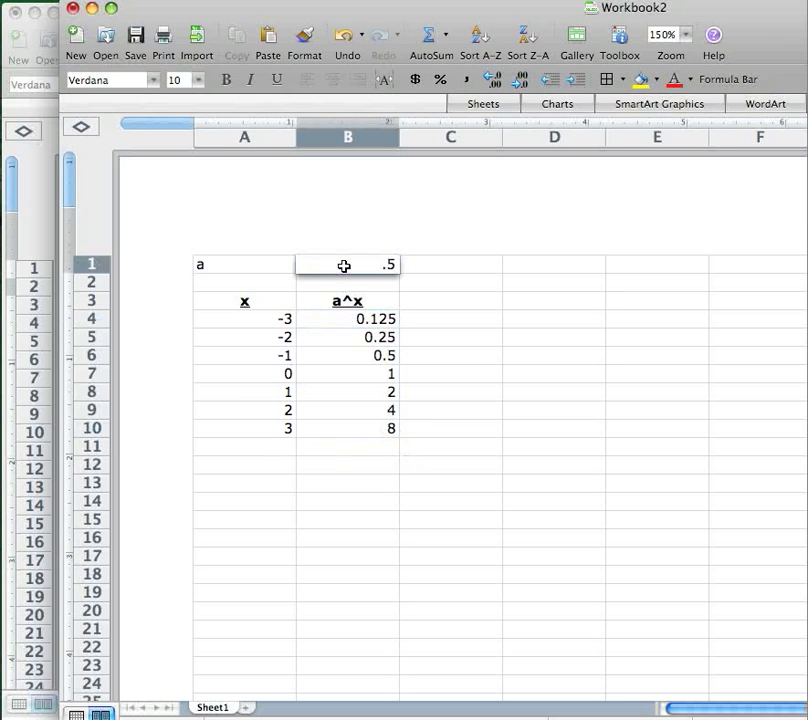
key(Return)
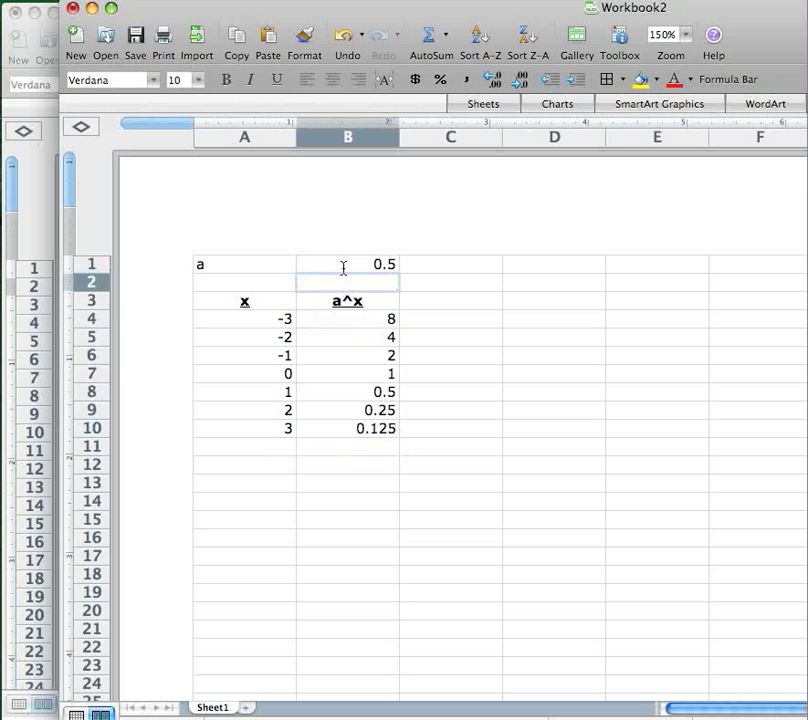
click(377, 265)
text(1)
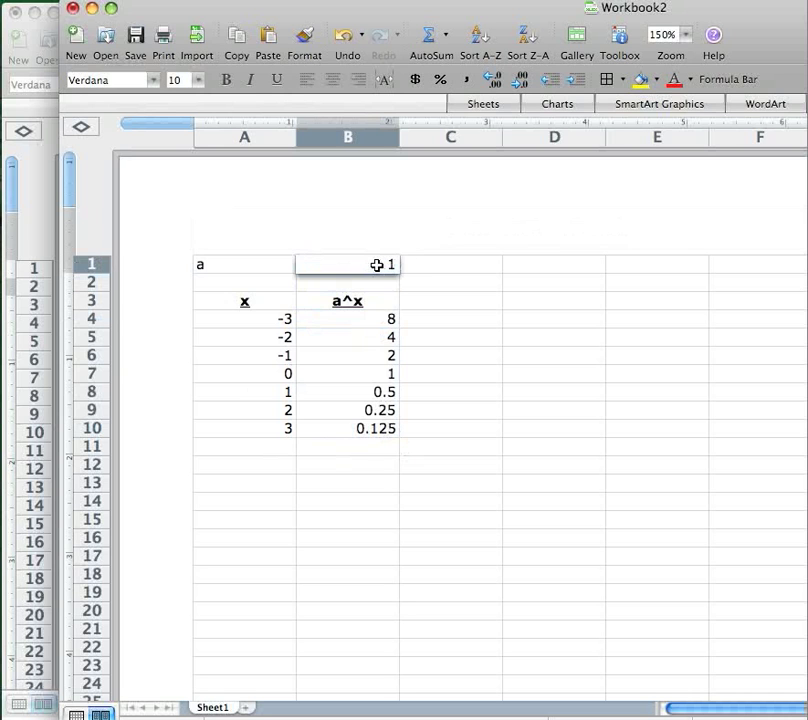
key(Return)
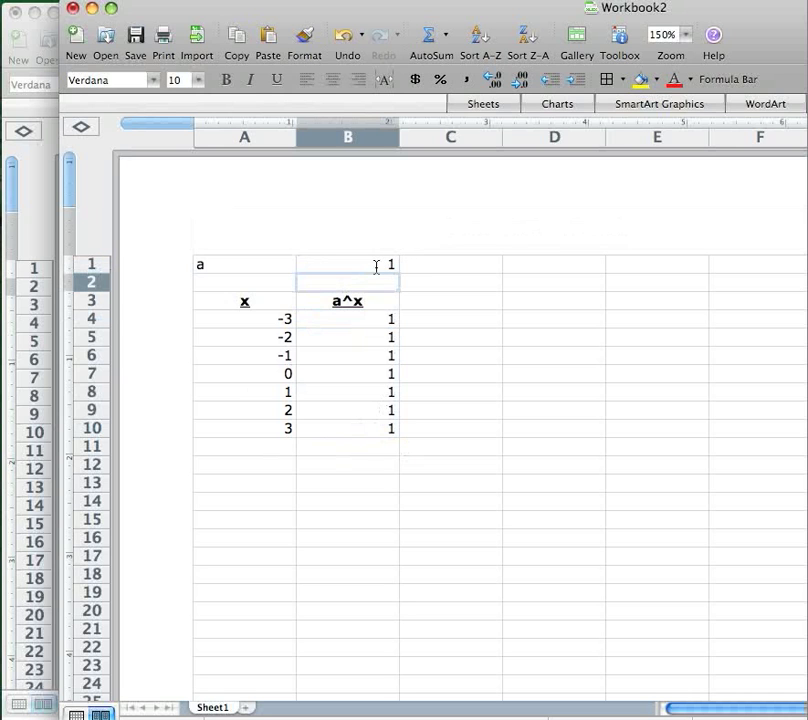
- Try 2.3 and 2.5 as the value of a in B1
click(373, 264)
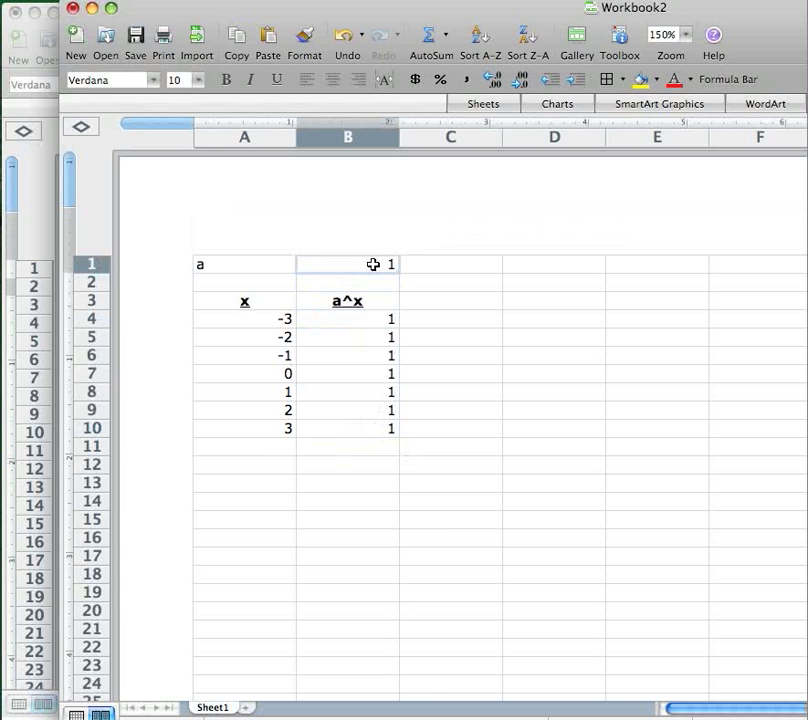
text(2.3)
key(Return)
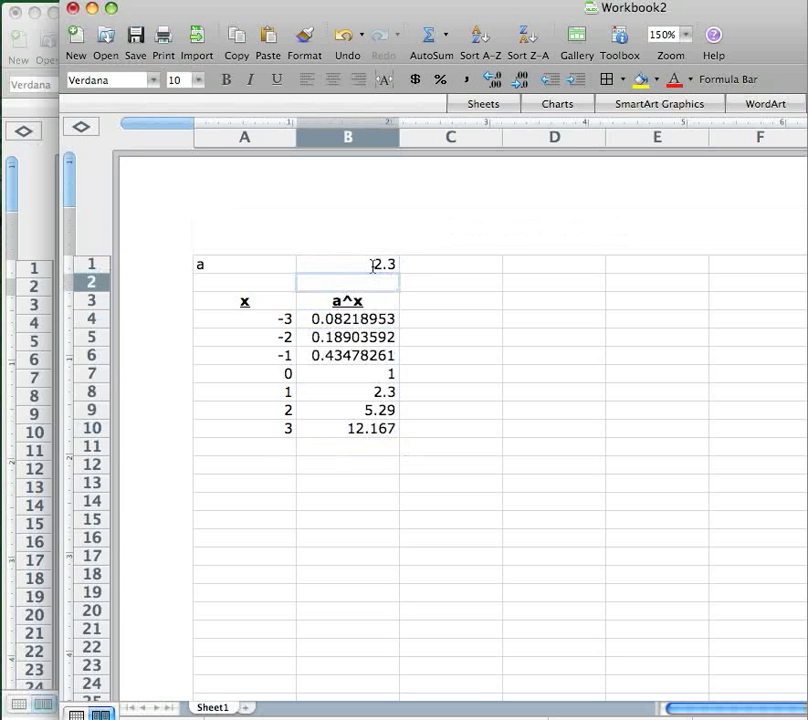
click(357, 264)
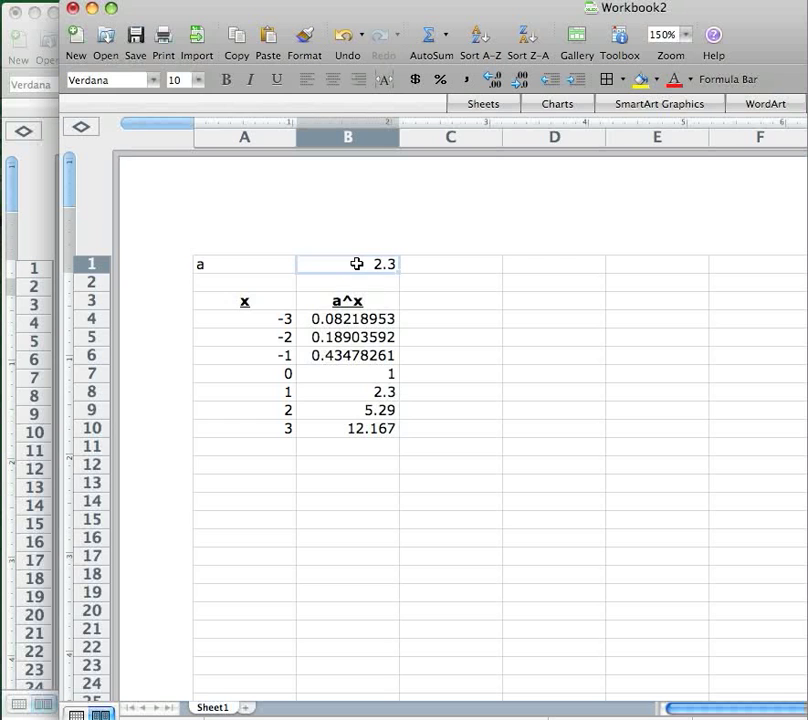
text(2.5)
key(Return)
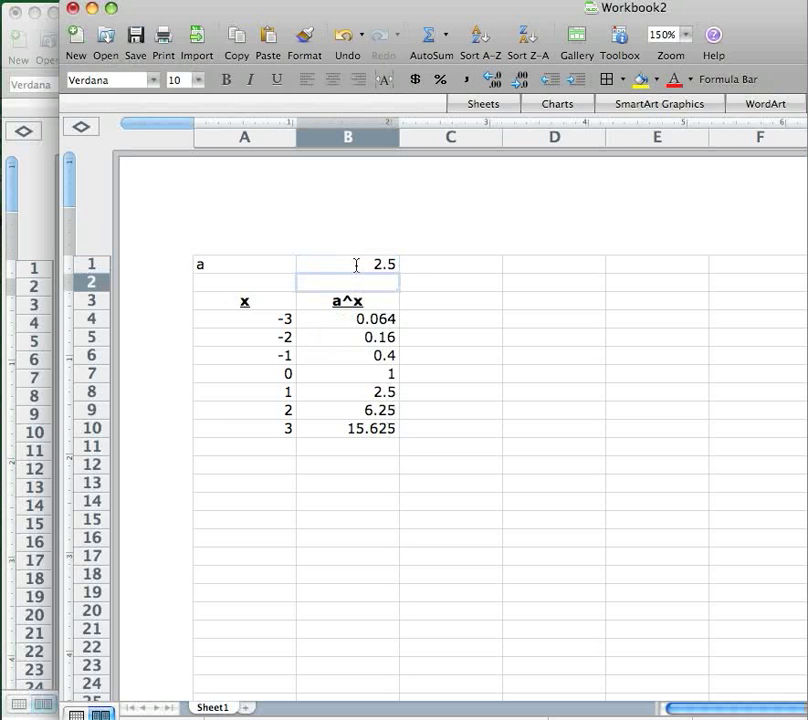
- Replace the value of a in B1 with 0.9
double_click(357, 264)
key(Right)
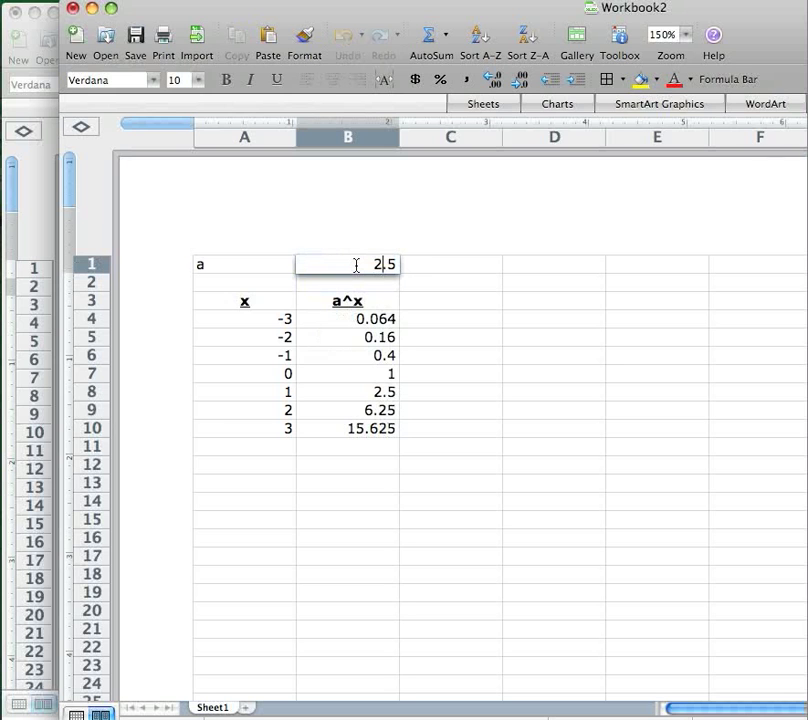
key(Right)
key(Right)
key(BackSpace)
key(BackSpace)
key(BackSpace)
text(.9)
key(Return)
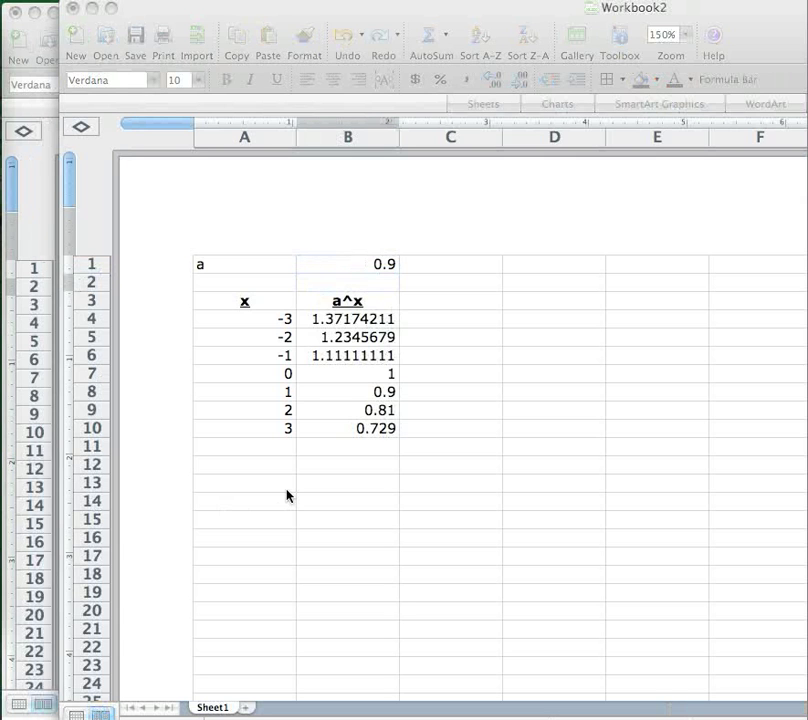
click(347, 263)
click(250, 267)
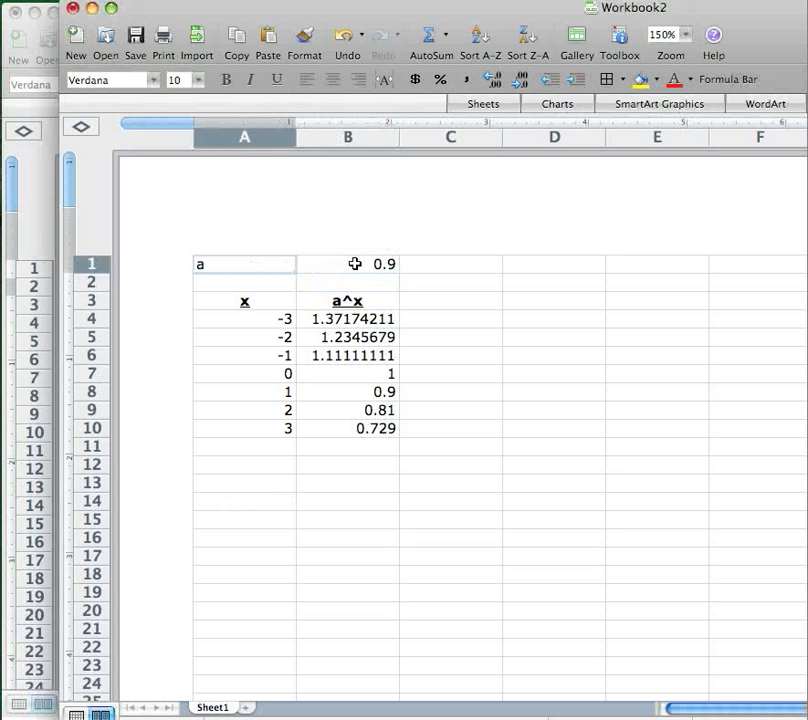
click(355, 263)
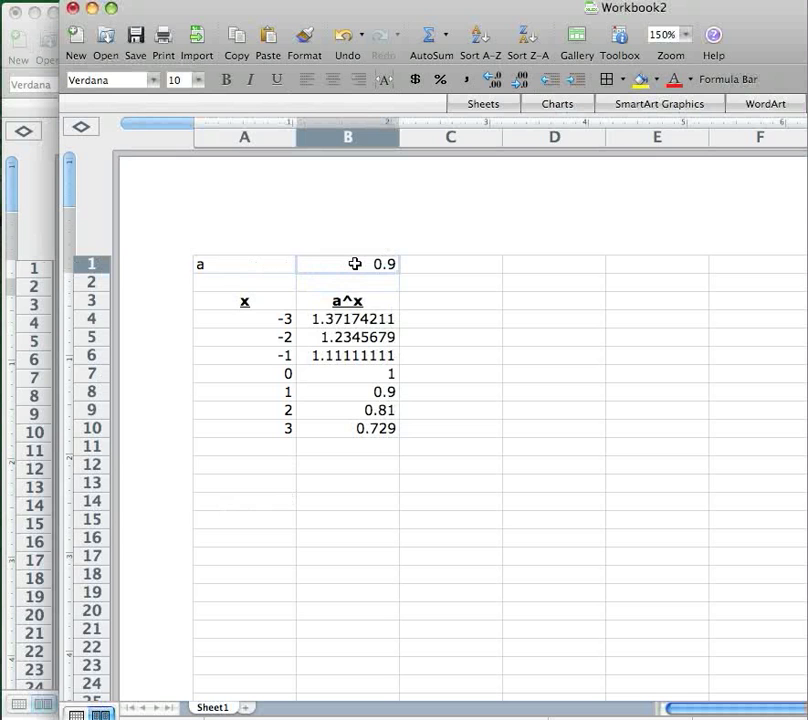